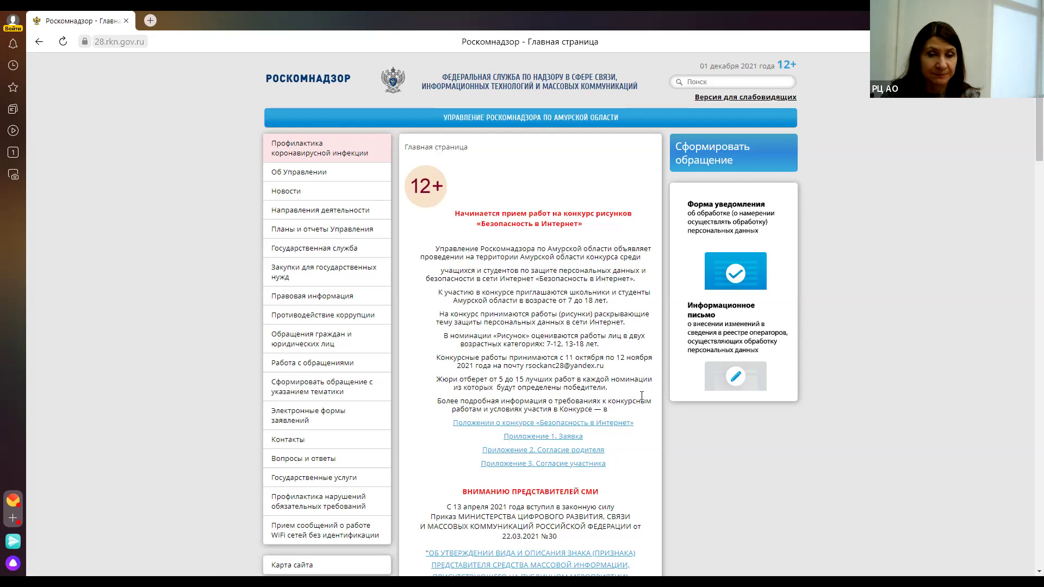
# Step: Open the personal data processing notification form for paper submission from the «Электронные формы заявлений» page
pyautogui.click(291, 423)
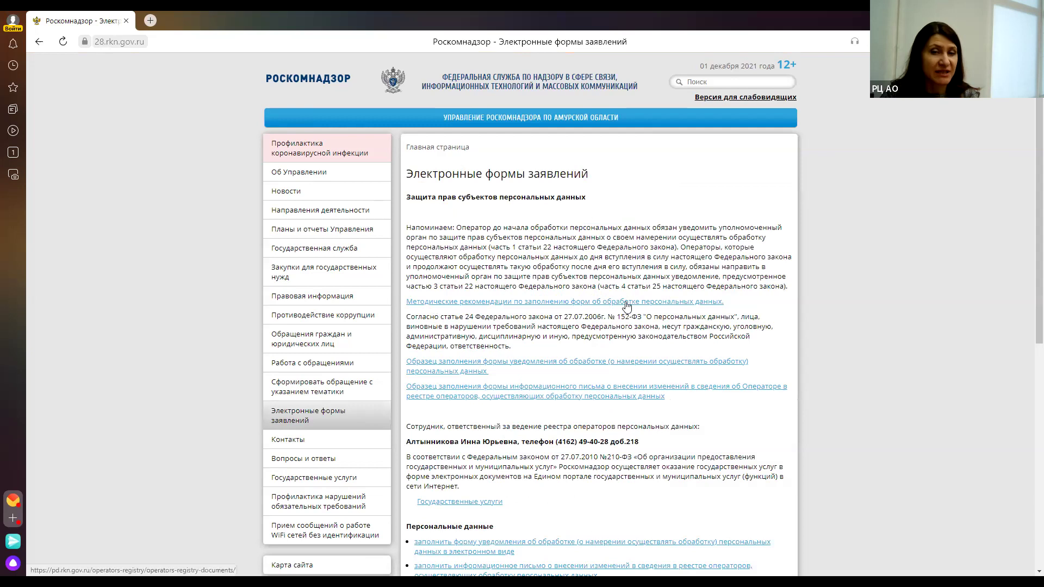
pyautogui.scroll(-2, 411, 291)
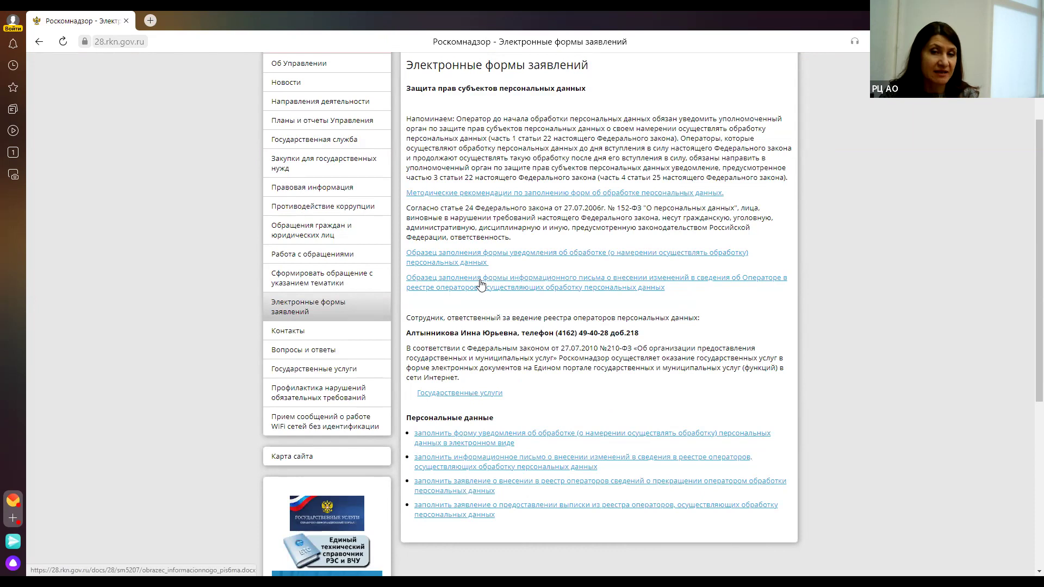
pyautogui.scroll(-2, 470, 362)
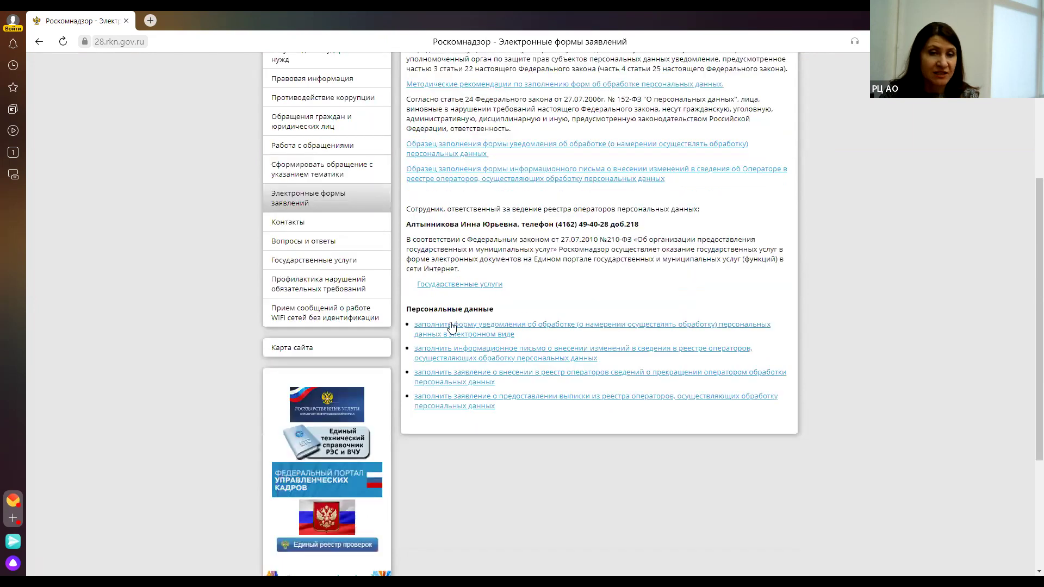
pyautogui.click(452, 329)
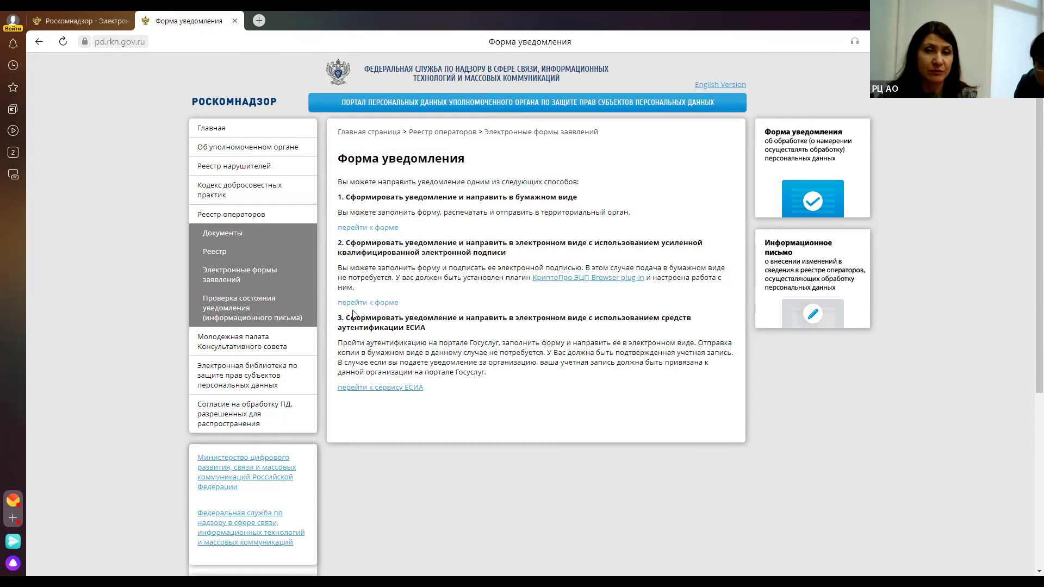
pyautogui.click(384, 233)
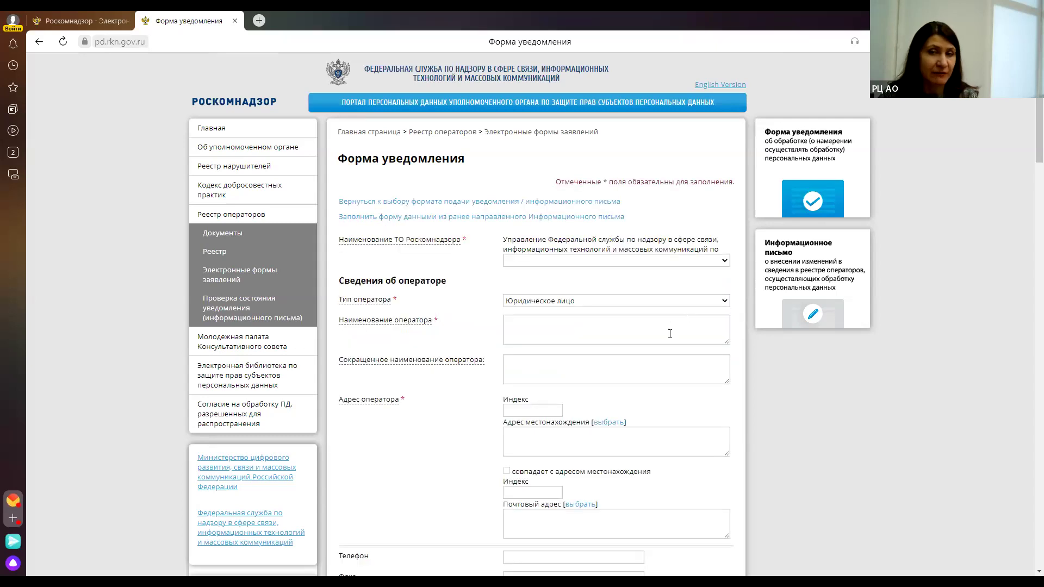
# Step: Set the Roskomnadzor territorial office to «Амурской области» and look through the available operator types
pyautogui.scroll(-2, 670, 334)
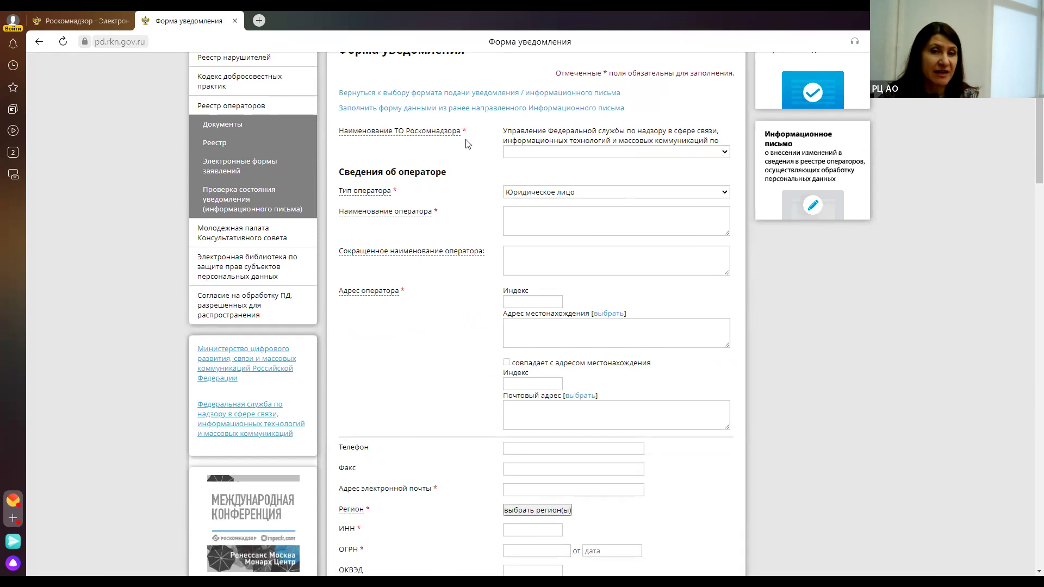
pyautogui.click(723, 154)
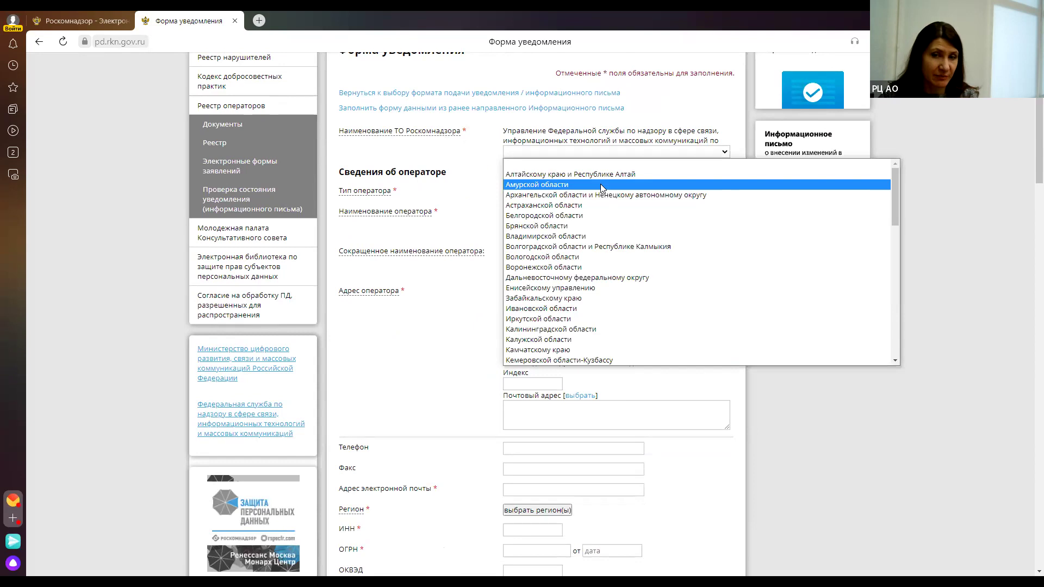
pyautogui.click(600, 185)
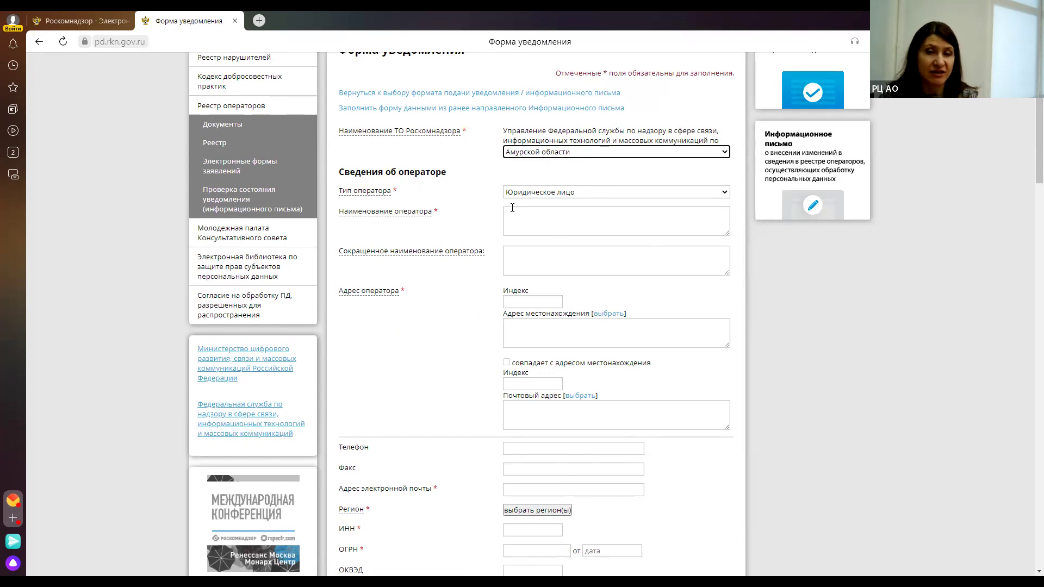
pyautogui.click(597, 193)
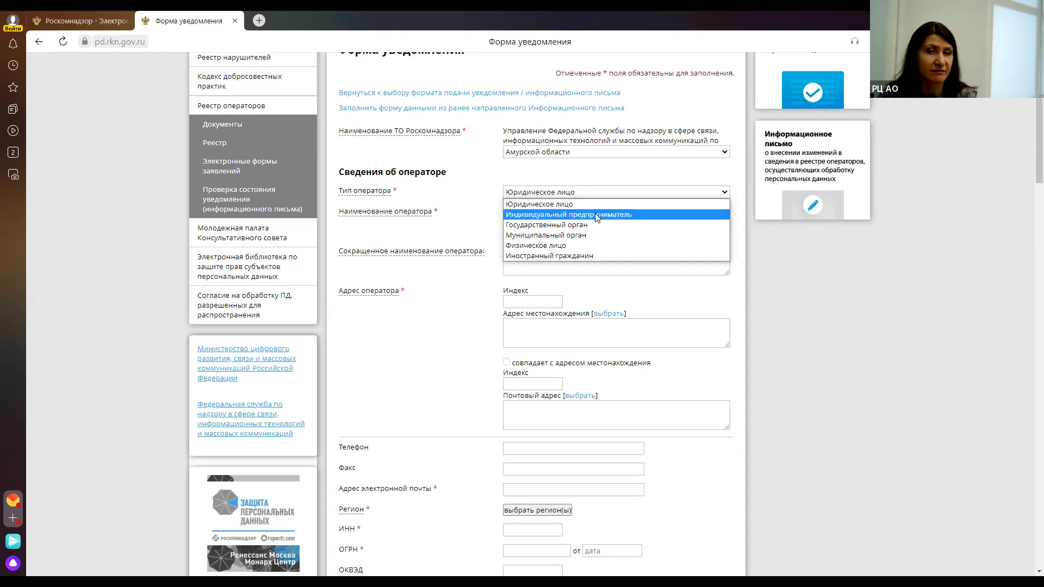
pyautogui.click(456, 233)
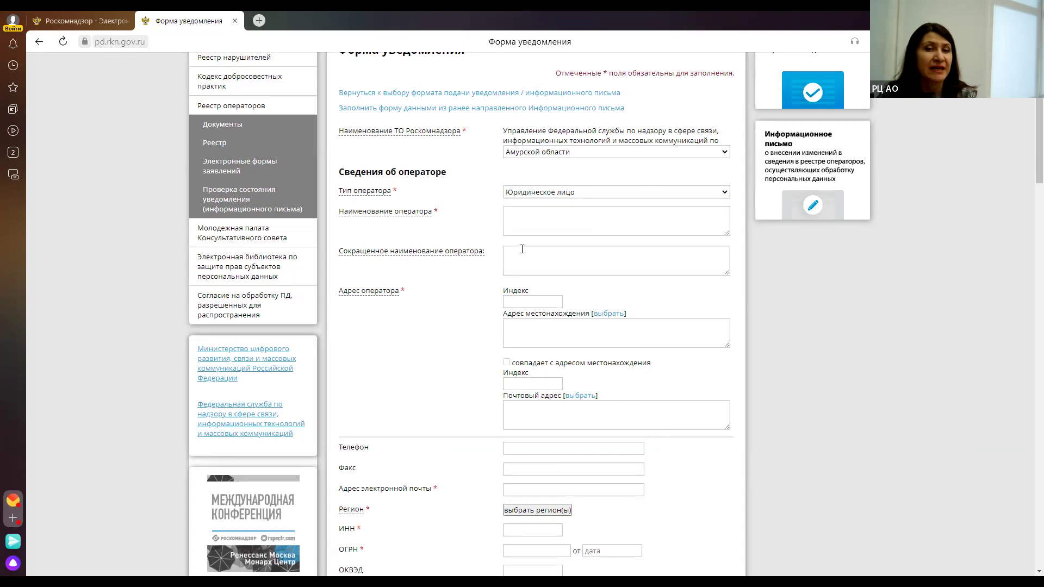
# Step: Review the operator details fields, from the operator's name and addresses to contacts, registration codes and branches
pyautogui.click(533, 221)
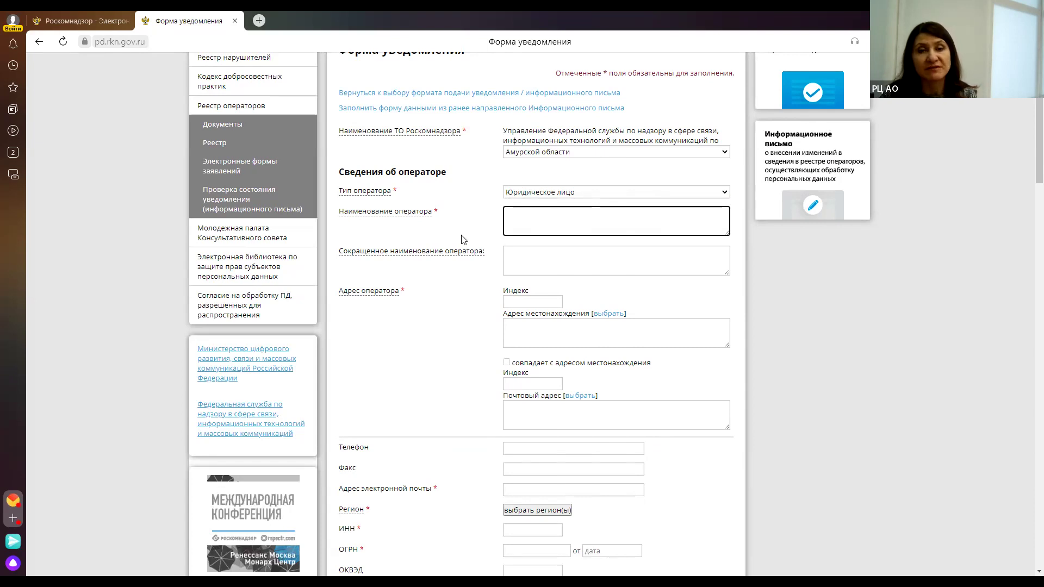
pyautogui.scroll(-1, 476, 269)
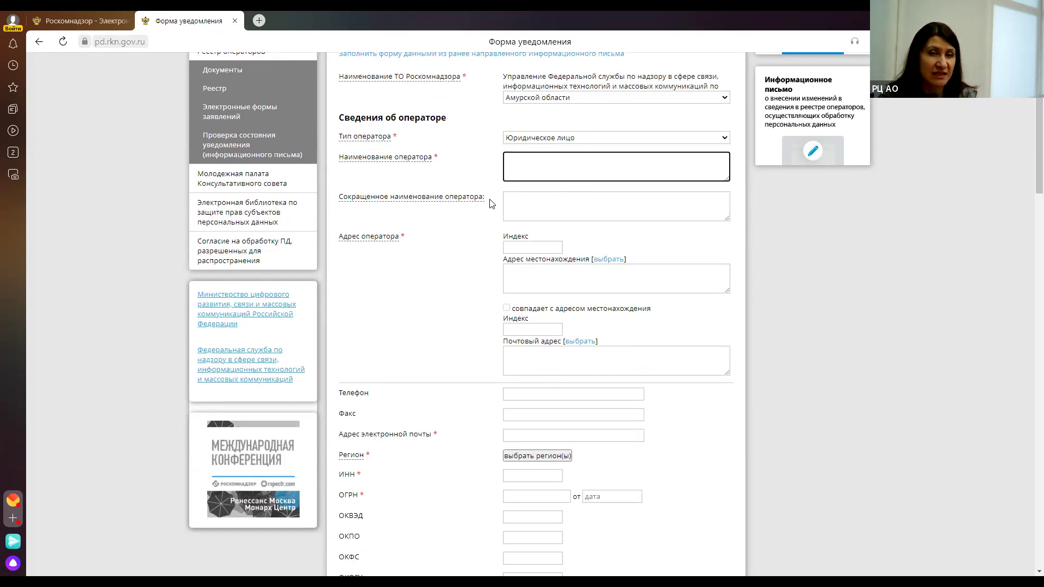
pyautogui.scroll(-1, 613, 215)
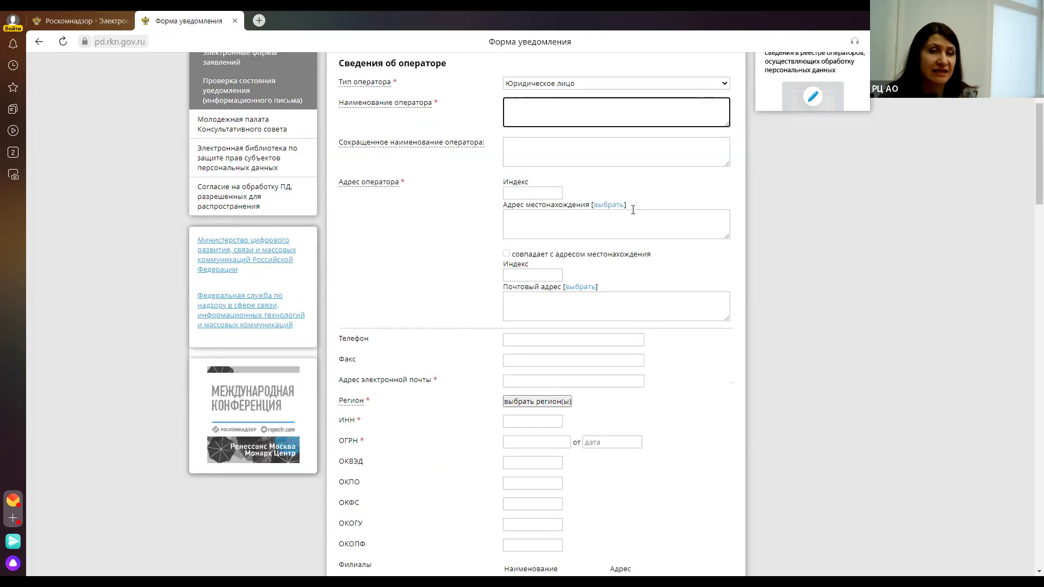
pyautogui.scroll(-2, 651, 354)
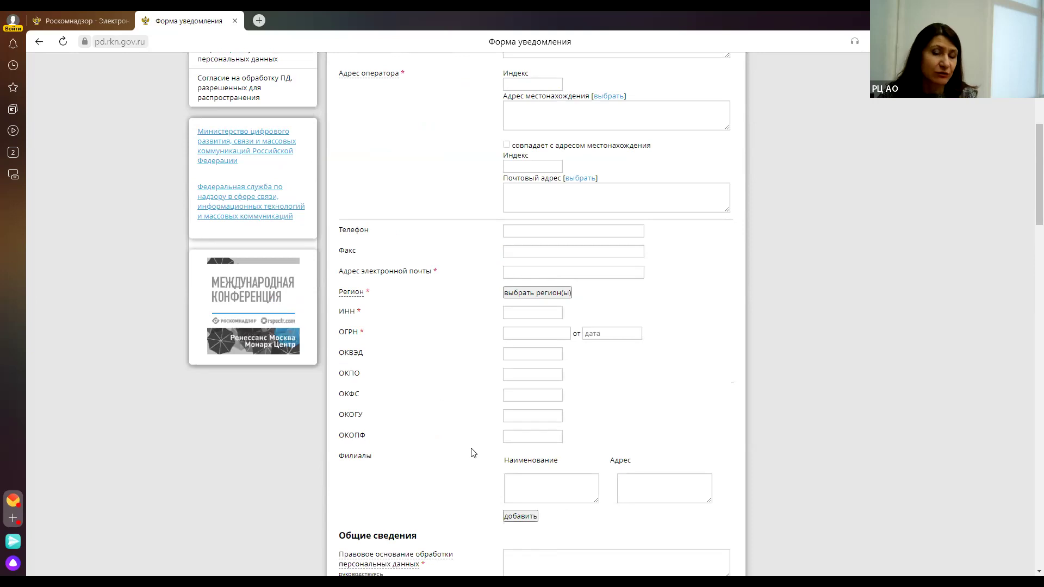
pyautogui.scroll(-4, 600, 327)
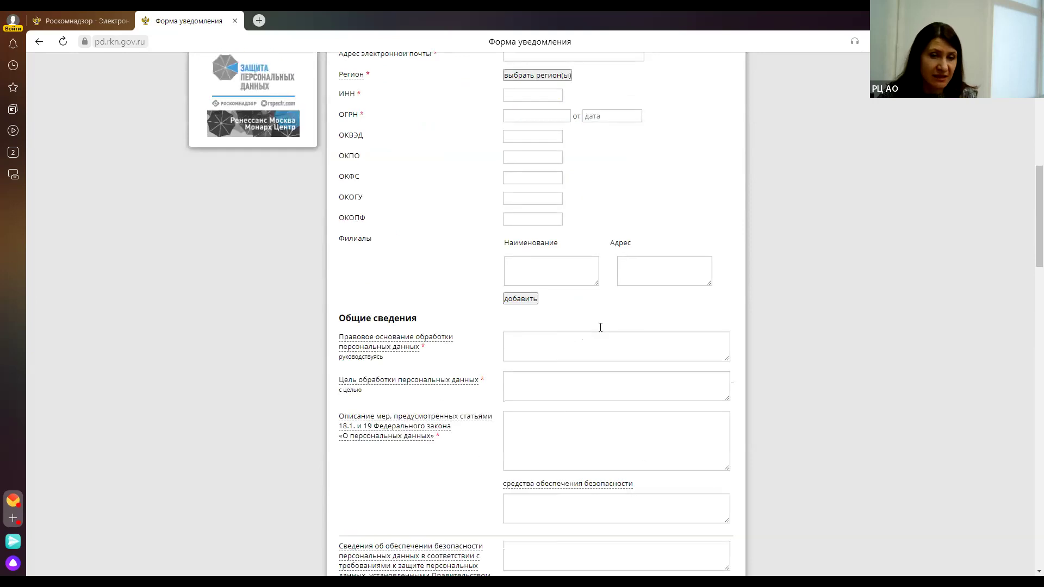
# Step: Examine the «Общие сведения» fields for legal basis, protection measures, security information and the processing start date
pyautogui.click(552, 344)
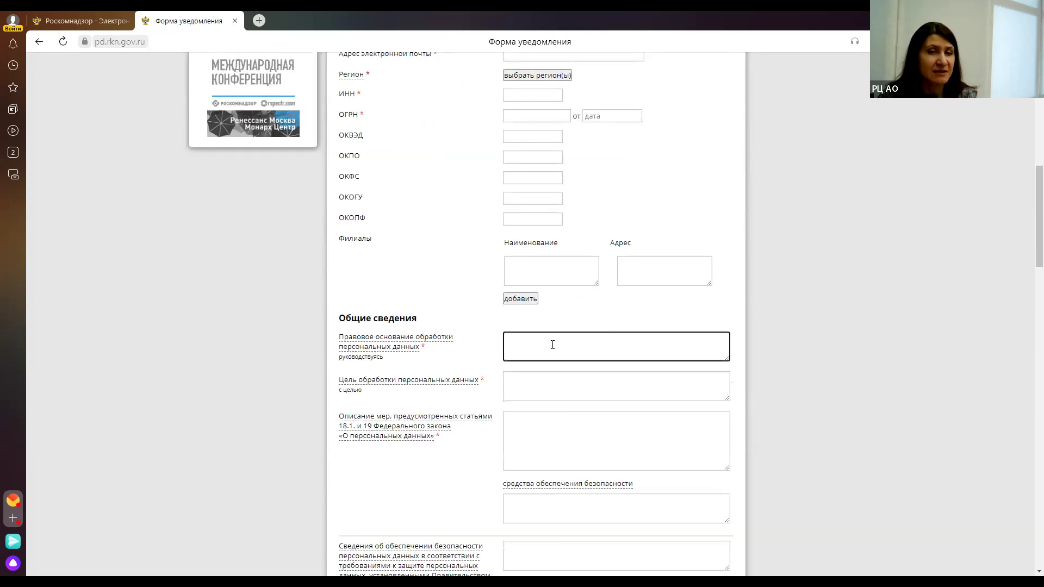
pyautogui.scroll(-2, 552, 344)
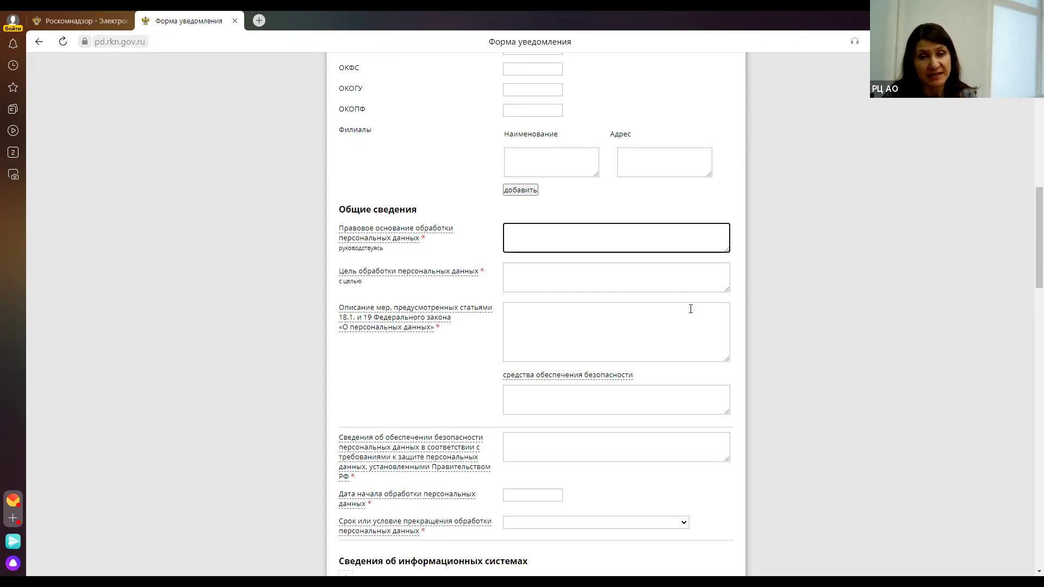
pyautogui.click(624, 319)
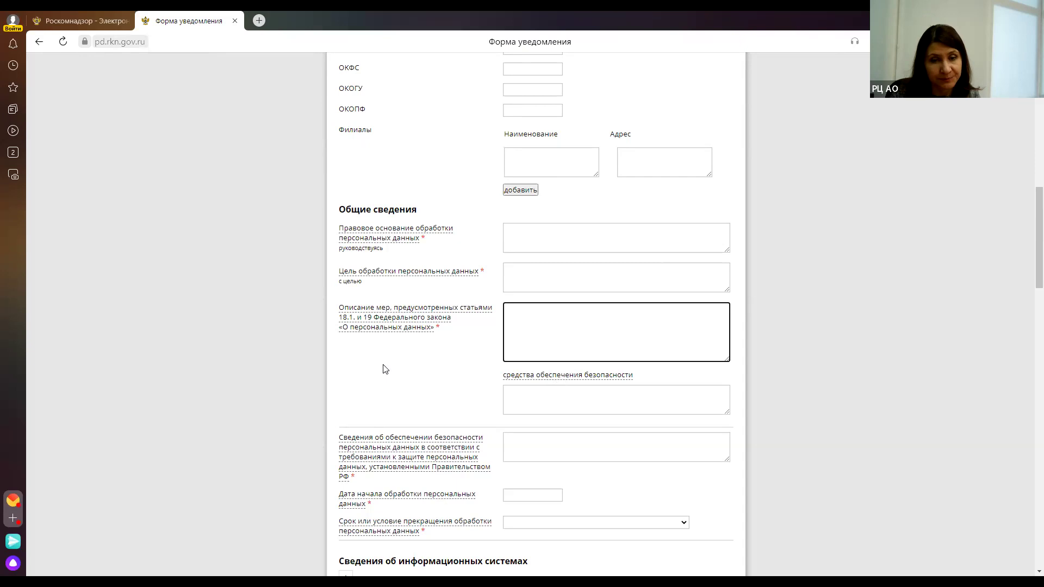
pyautogui.scroll(-2, 382, 369)
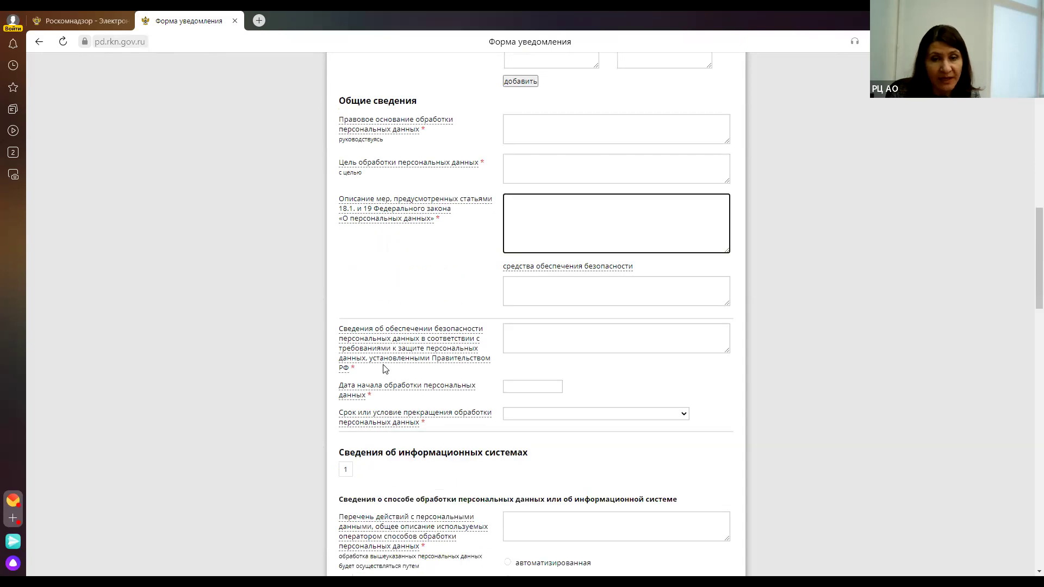
pyautogui.click(592, 340)
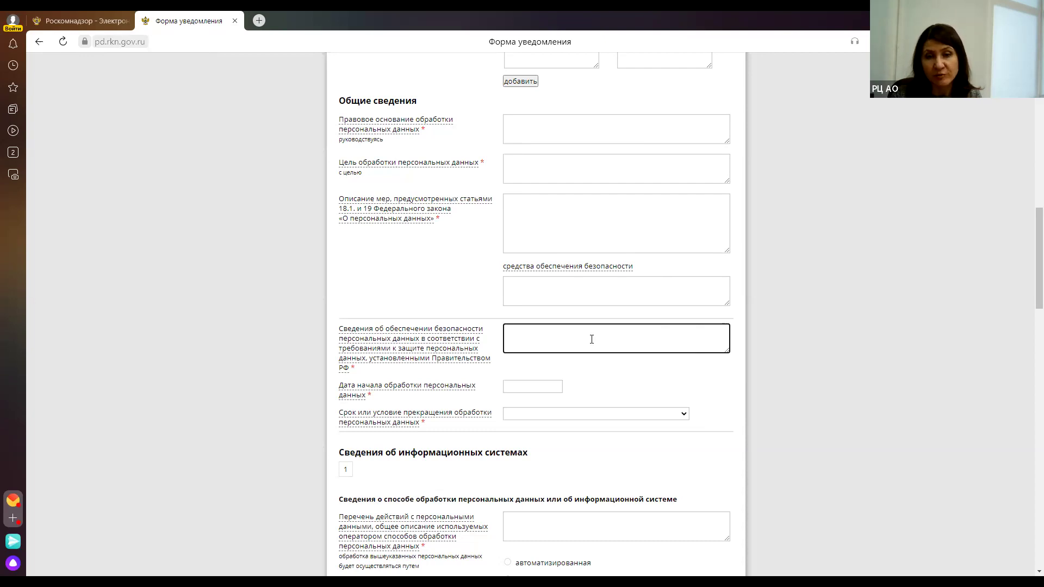
pyautogui.click(519, 385)
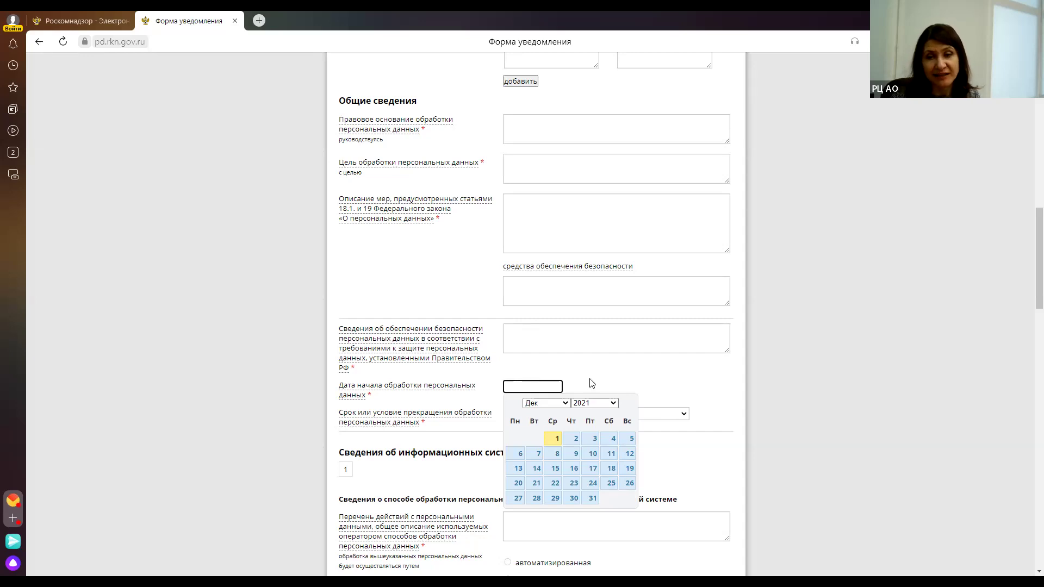
pyautogui.scroll(-2, 771, 419)
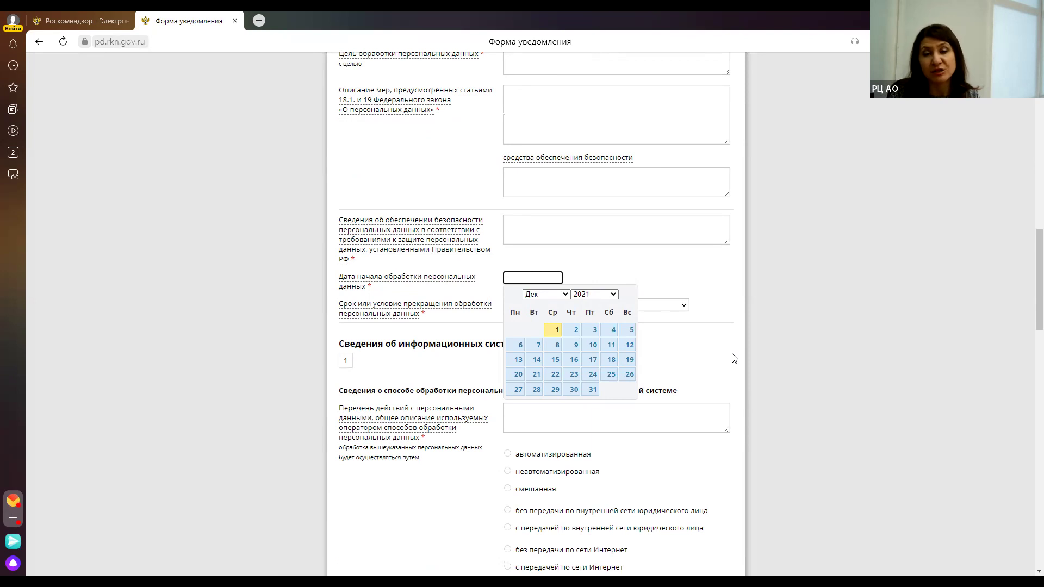
pyautogui.scroll(-2, 733, 358)
pyautogui.scroll(-1, 734, 357)
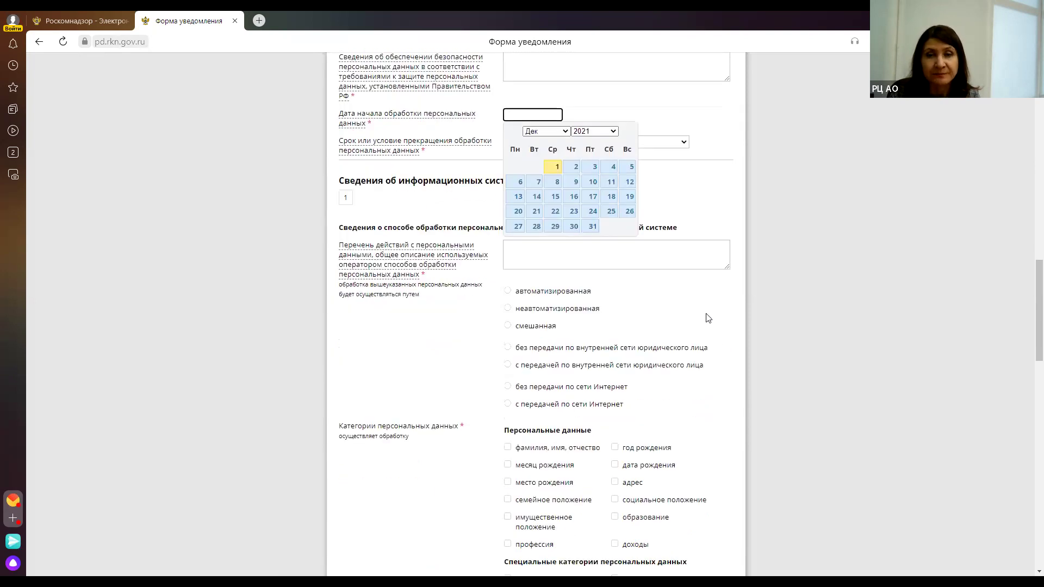
# Step: Set the processing method to «смешанная», «без передачи по внутренней сети юридического лица» and «с передачей по сети Интернет»
pyautogui.click(633, 252)
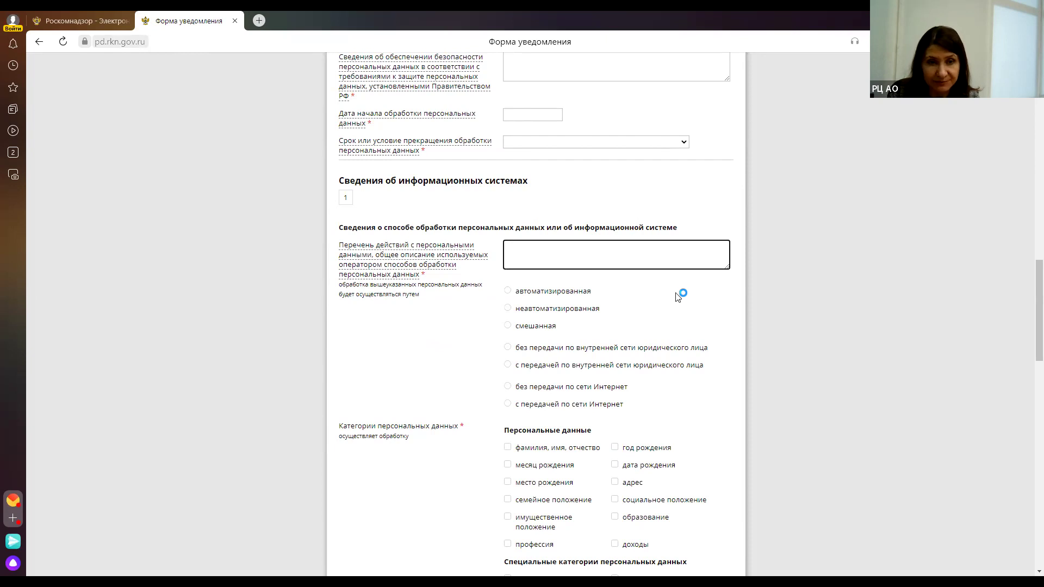
pyautogui.scroll(-1, 631, 299)
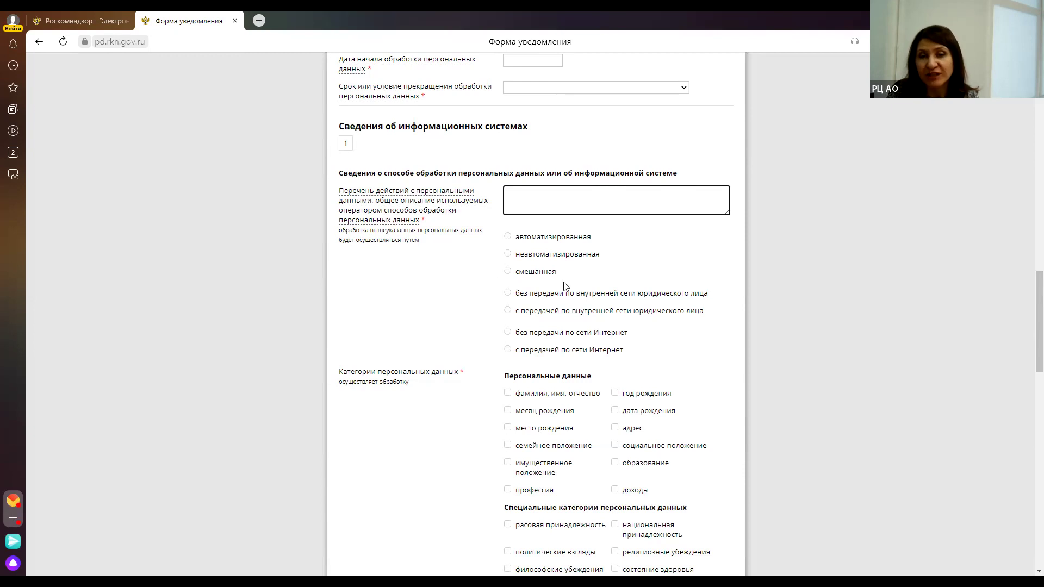
pyautogui.click(508, 236)
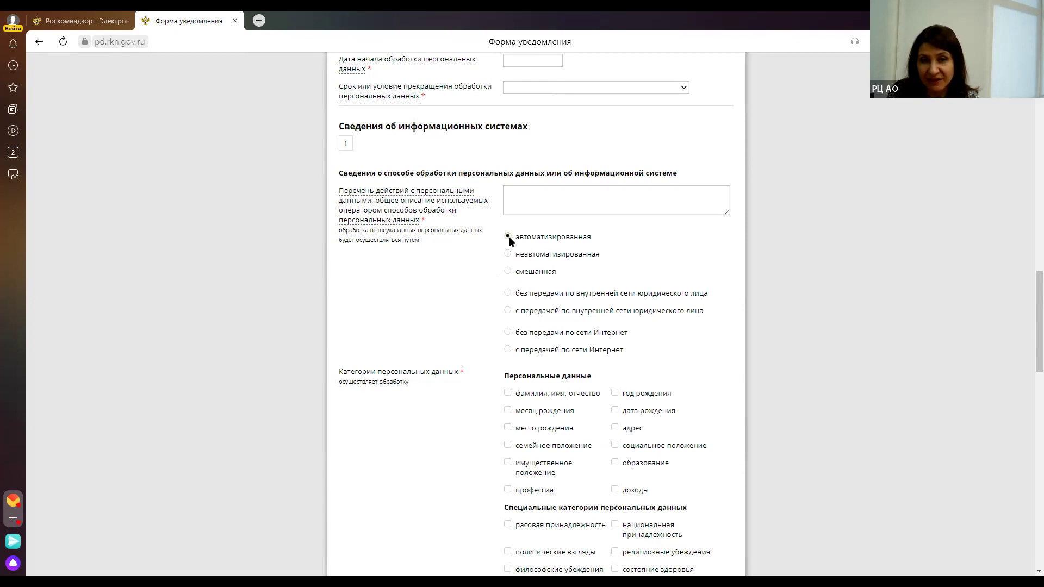
pyautogui.click(508, 254)
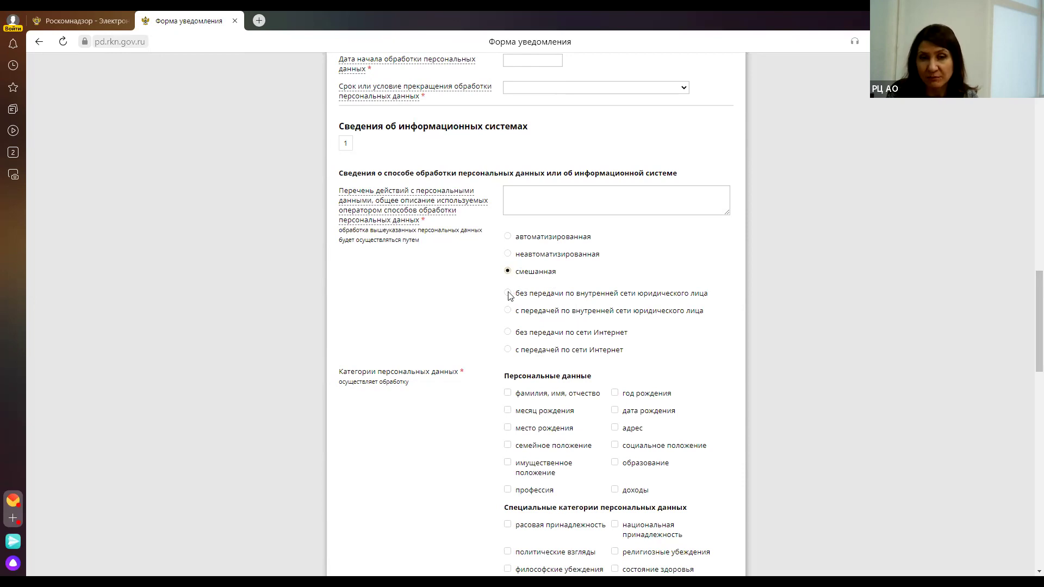
pyautogui.click(508, 311)
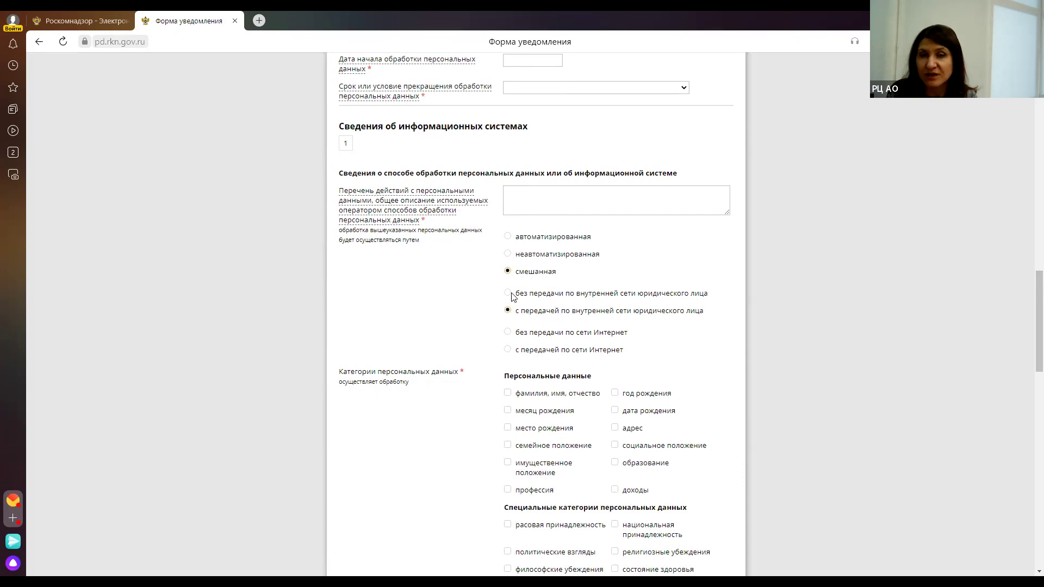
pyautogui.click(508, 293)
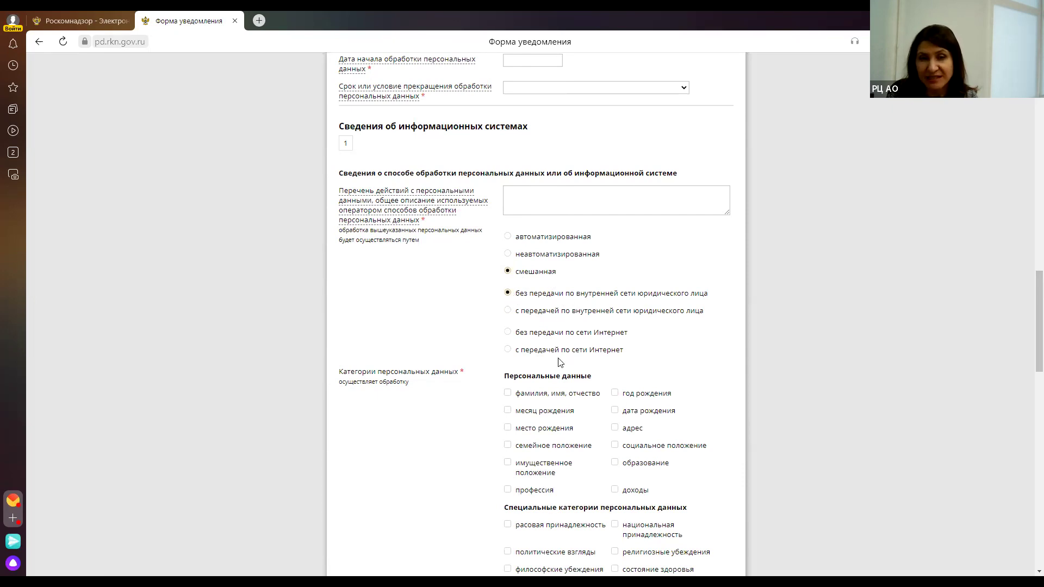
pyautogui.scroll(-2, 557, 355)
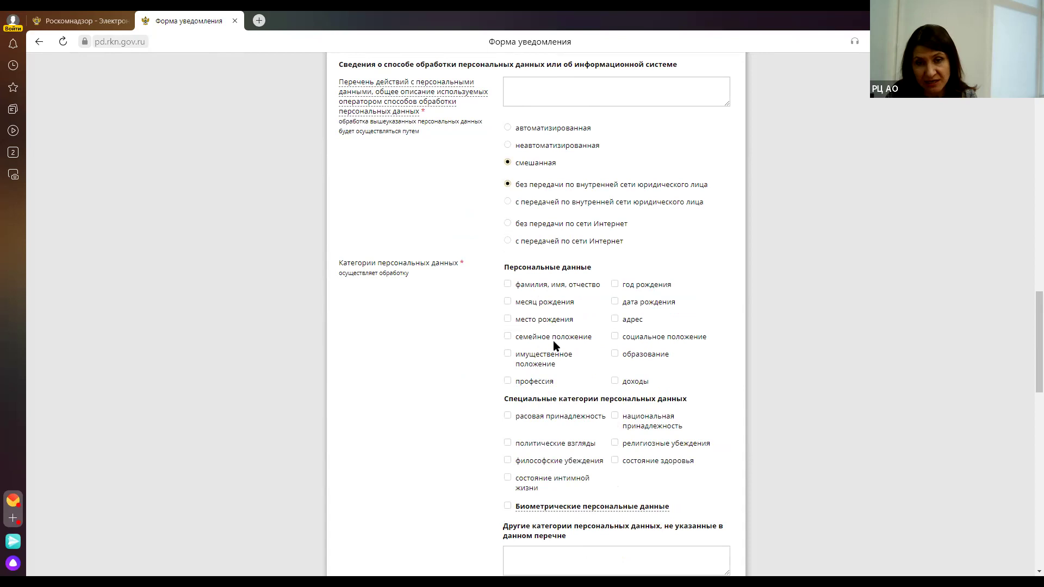
pyautogui.click(508, 242)
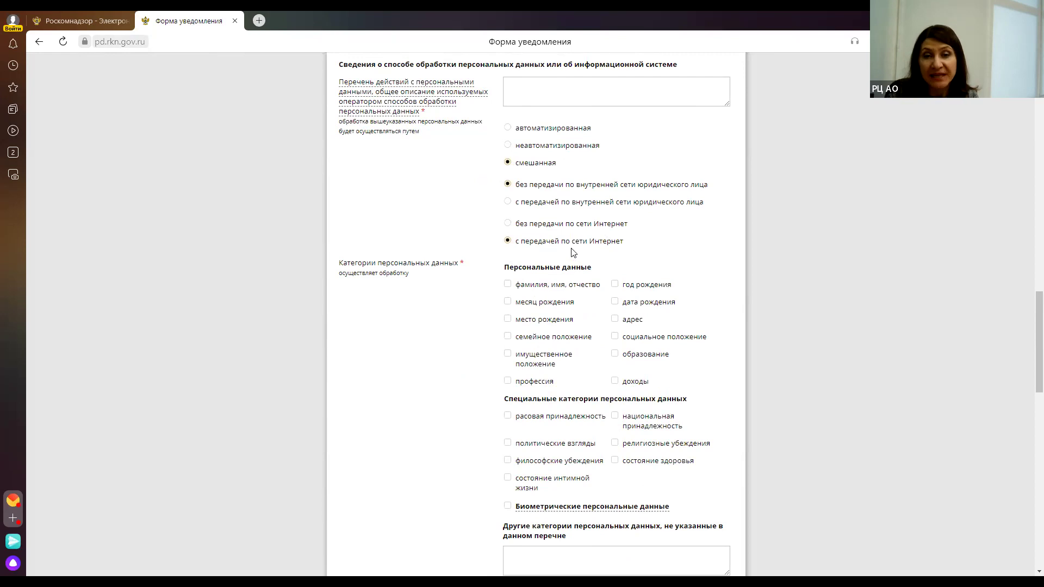
# Step: Mark «фамилия, имя, отчество» and «месяц рождения» as processed personal data categories and activate the field for other categories
pyautogui.scroll(-5, 610, 449)
pyautogui.scroll(5, 613, 452)
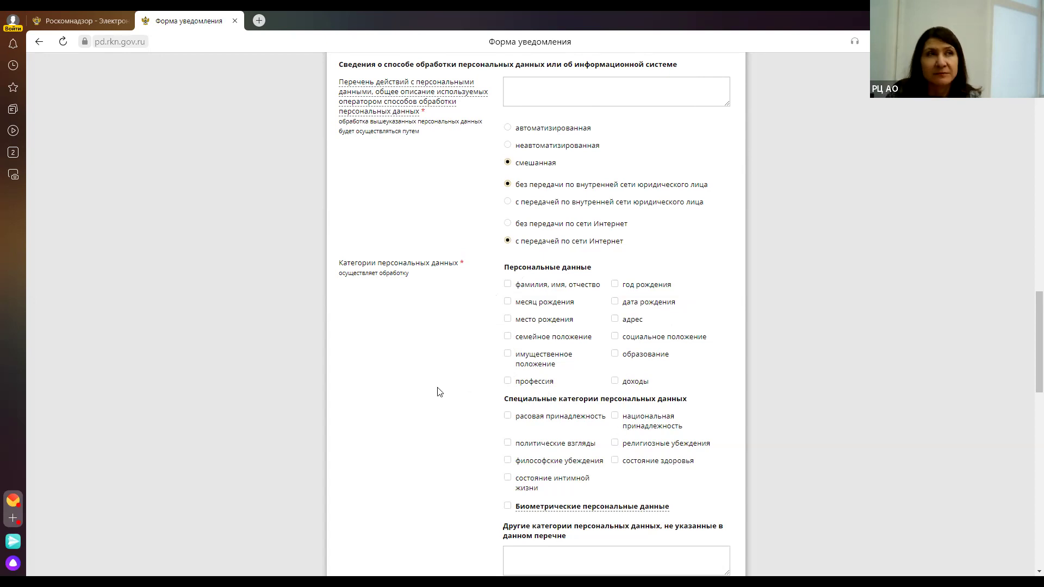
pyautogui.scroll(-2, 439, 391)
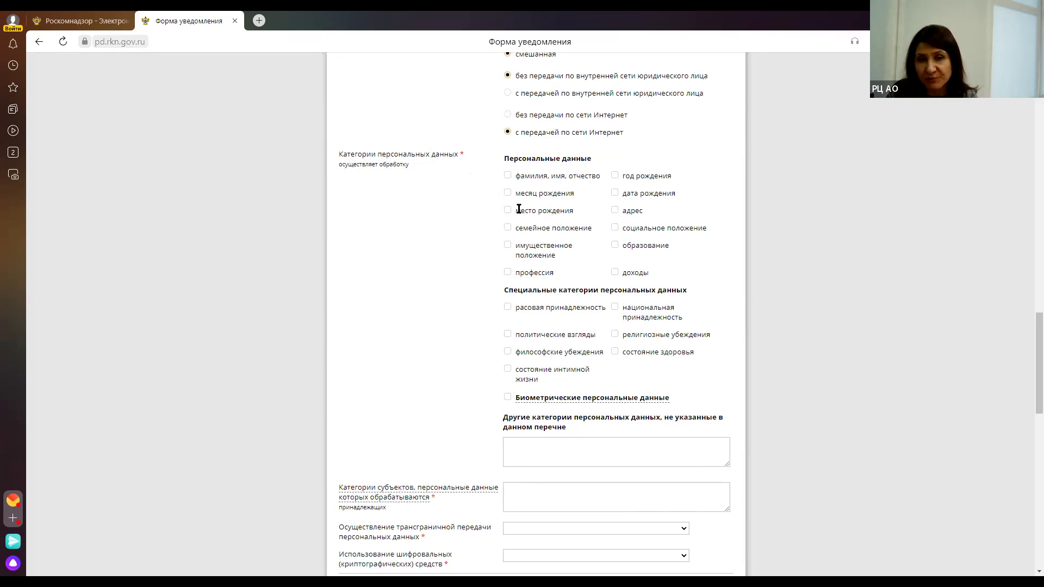
pyautogui.click(507, 175)
pyautogui.click(507, 192)
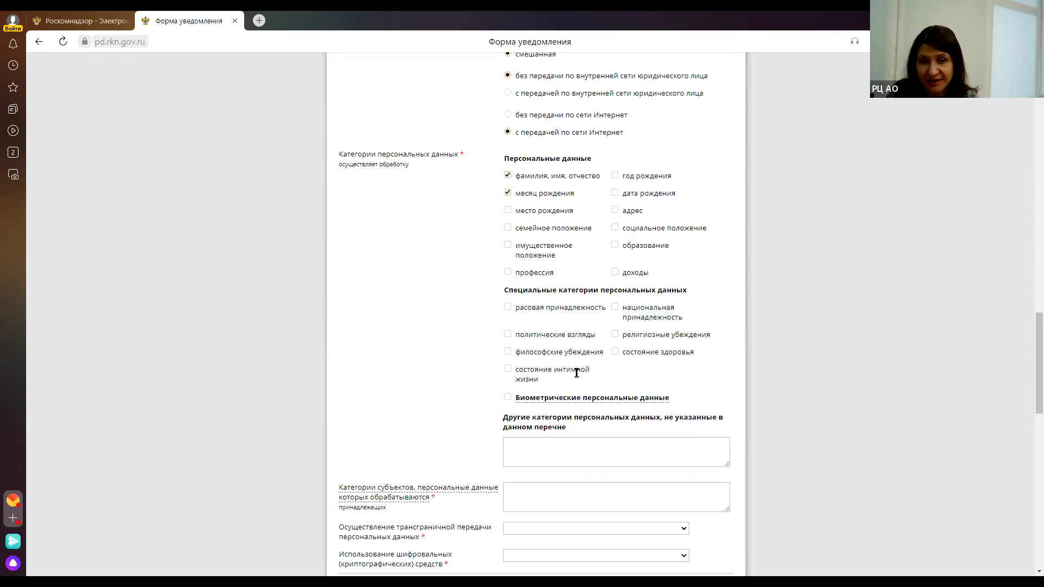
pyautogui.click(571, 450)
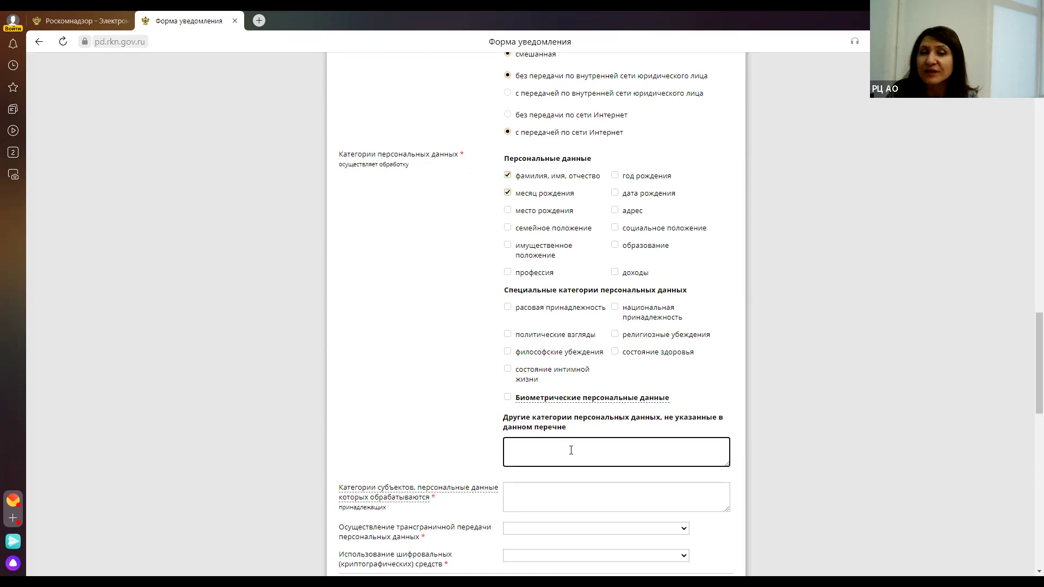
# Step: Enter «рлол» as another personal data category and mark «состояние здоровья» among the special categories
pyautogui.write('олол')
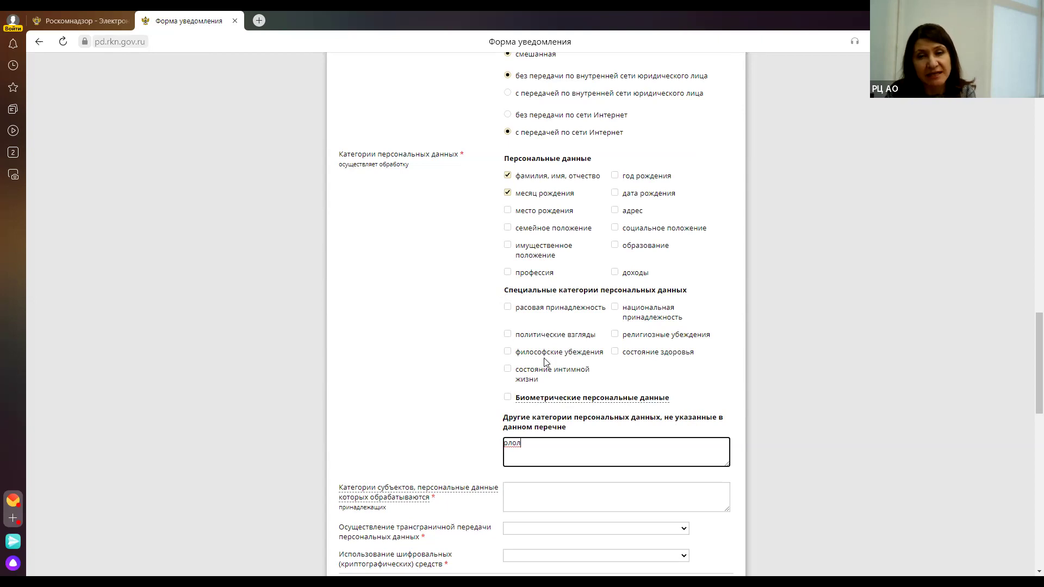
pyautogui.click(615, 352)
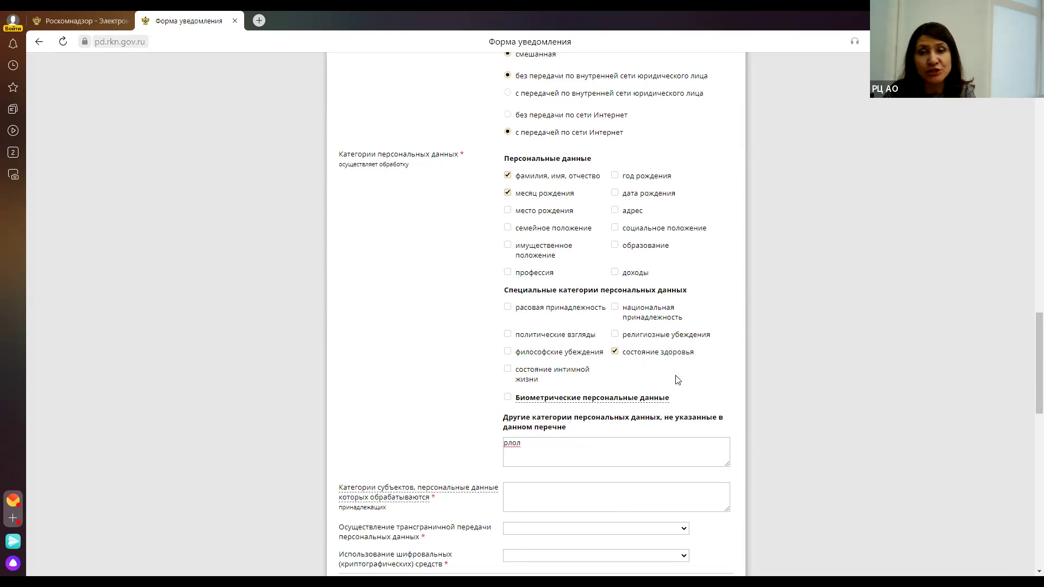
# Step: Examine the fields for data subject categories and cross-border transfer, and the available options for the use of encryption tools
pyautogui.scroll(-1, 686, 440)
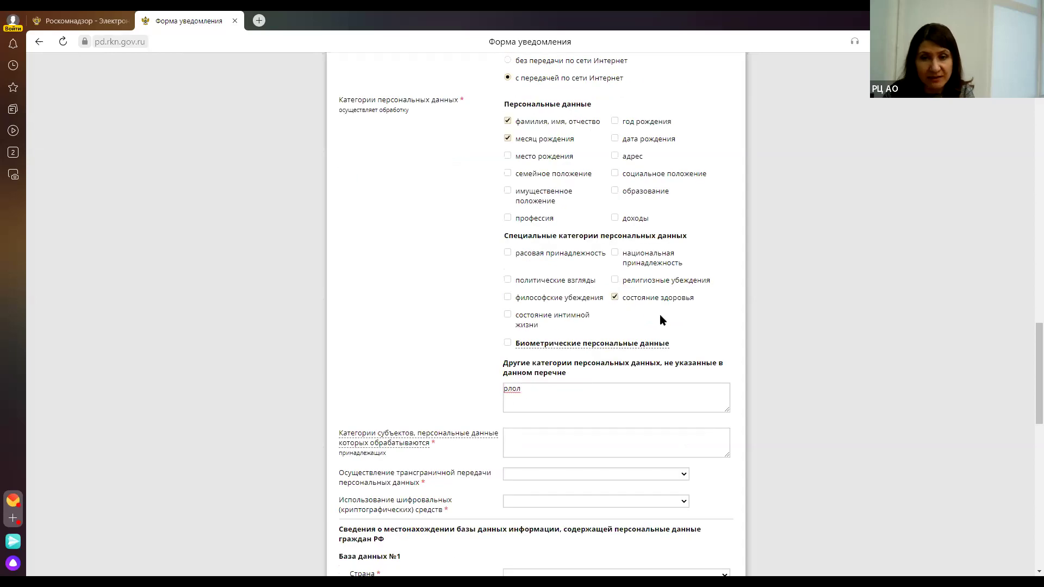
pyautogui.scroll(-1, 660, 317)
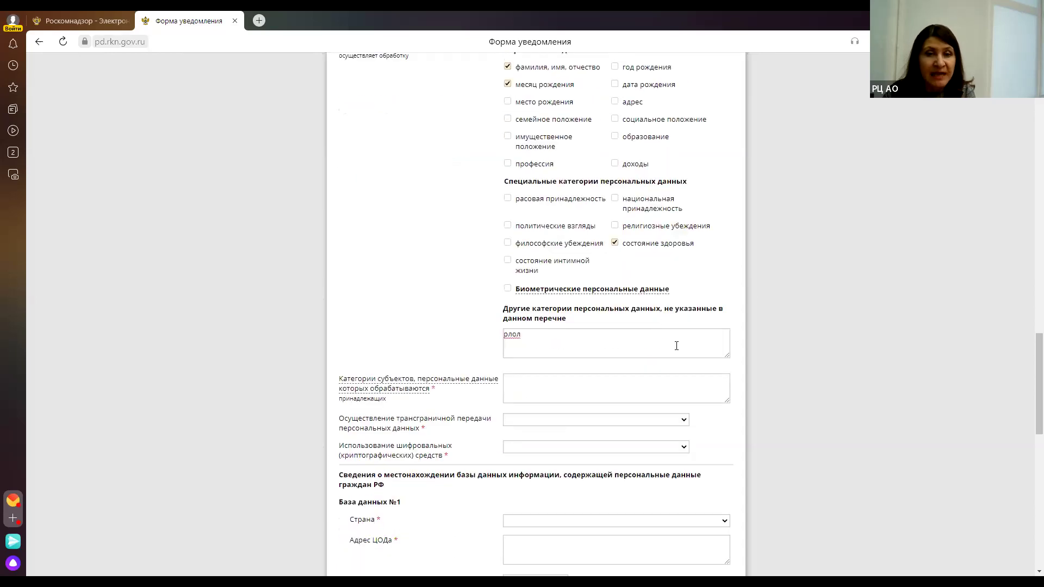
pyautogui.scroll(-2, 676, 345)
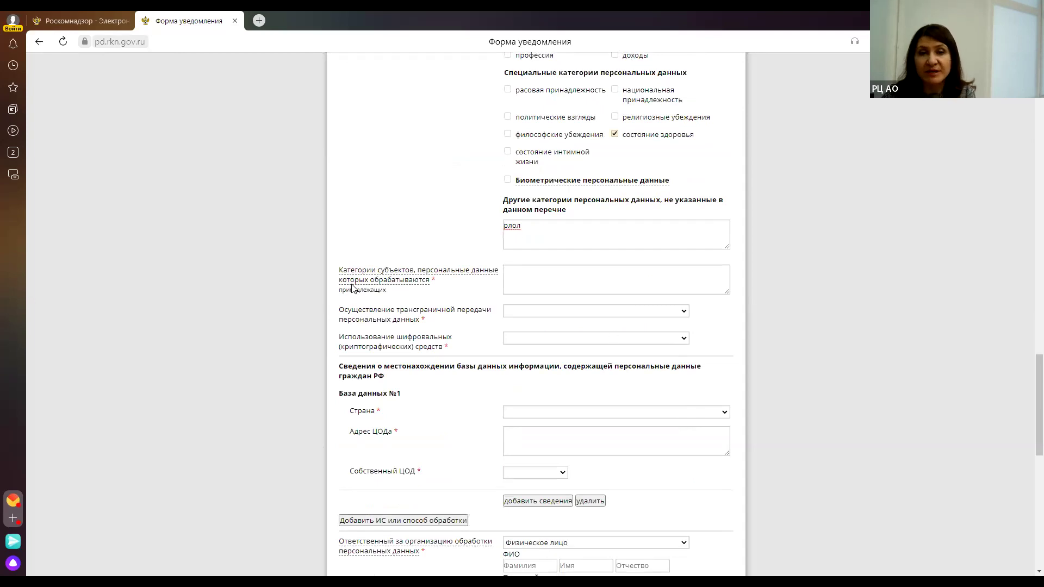
pyautogui.click(565, 279)
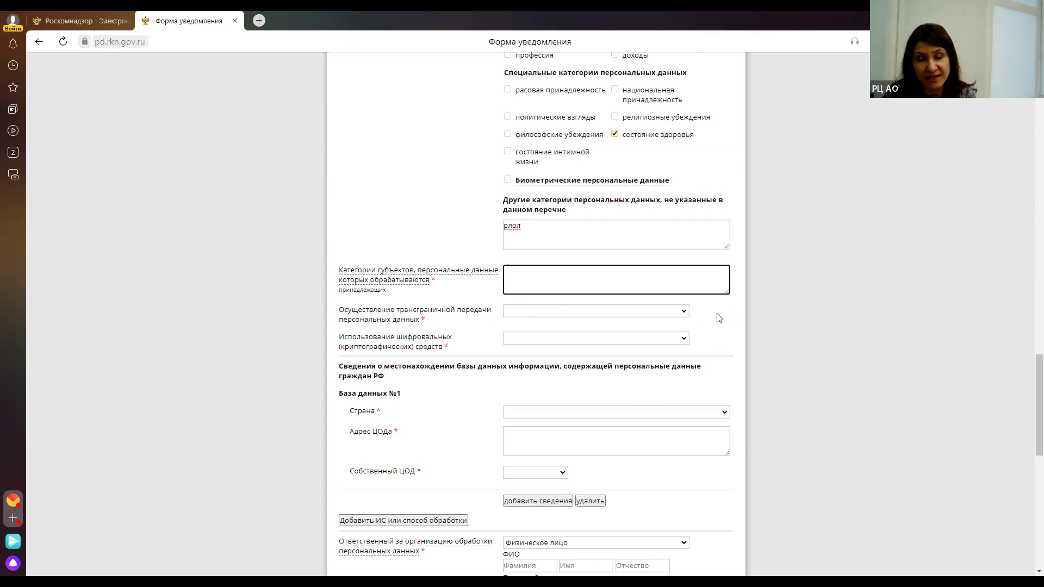
pyautogui.scroll(-2, 719, 318)
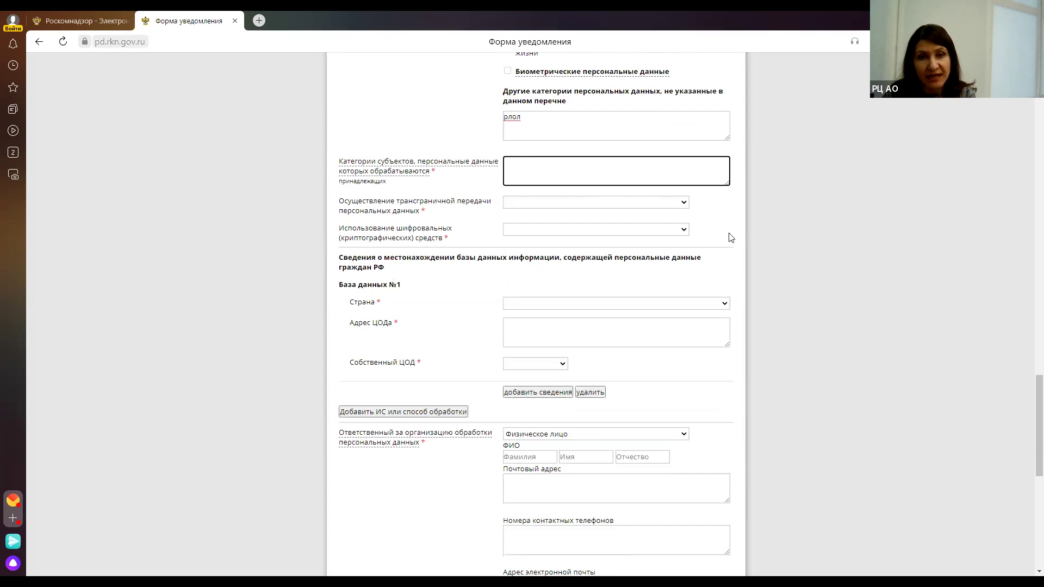
pyautogui.click(684, 231)
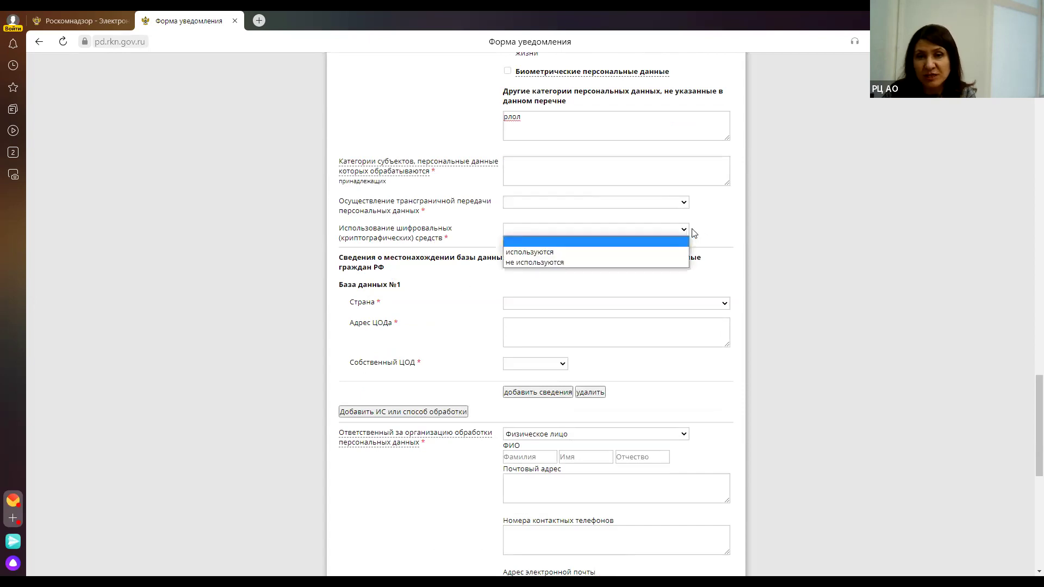
pyautogui.click(701, 232)
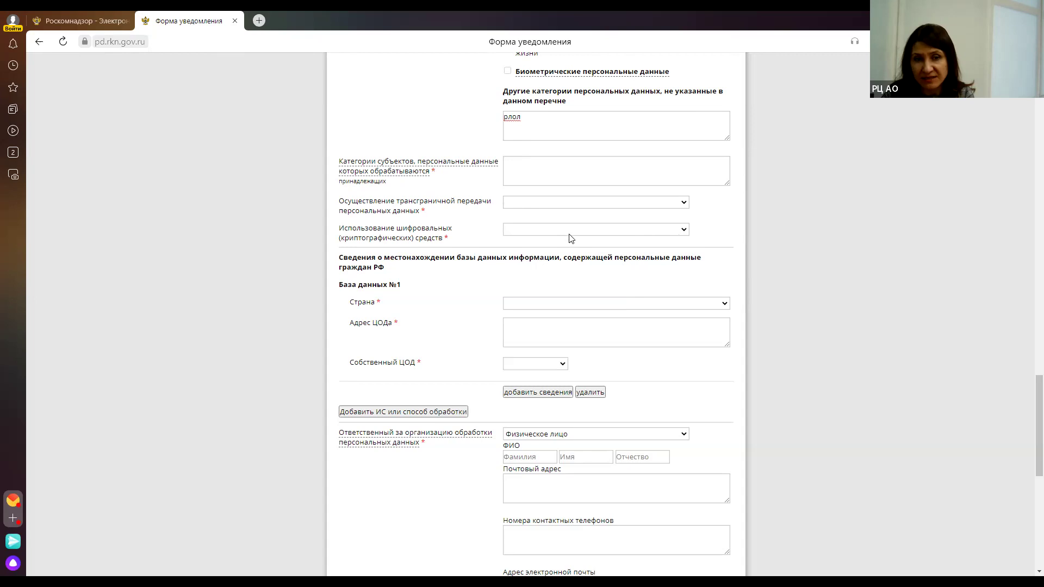
# Step: Examine the database location fields for «База данных №1», including the country list and the «Адрес ЦОДа» field
pyautogui.scroll(-3, 705, 317)
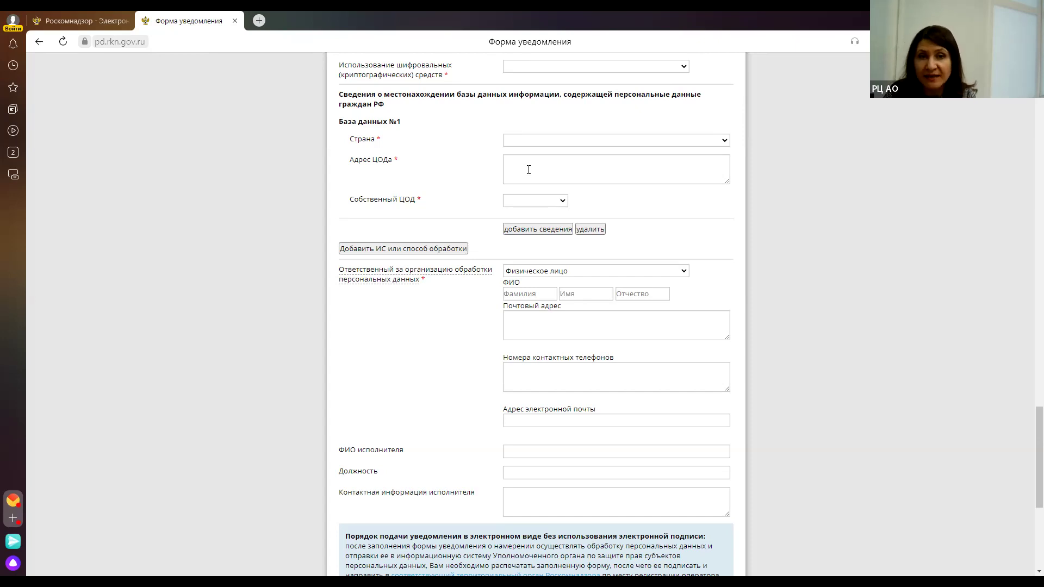
pyautogui.click(544, 140)
pyautogui.scroll(-15, 563, 245)
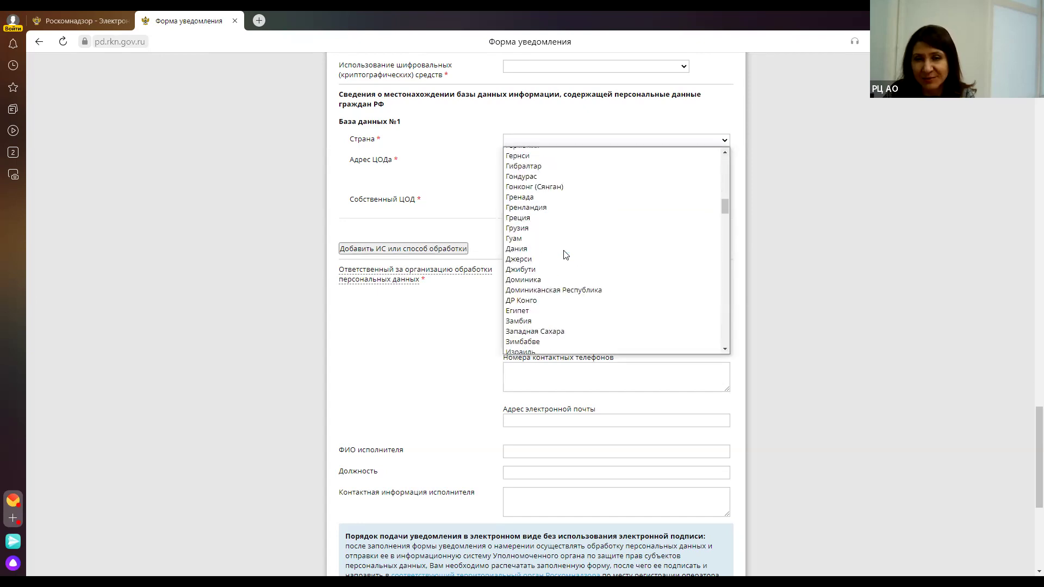
pyautogui.click(461, 194)
pyautogui.click(549, 172)
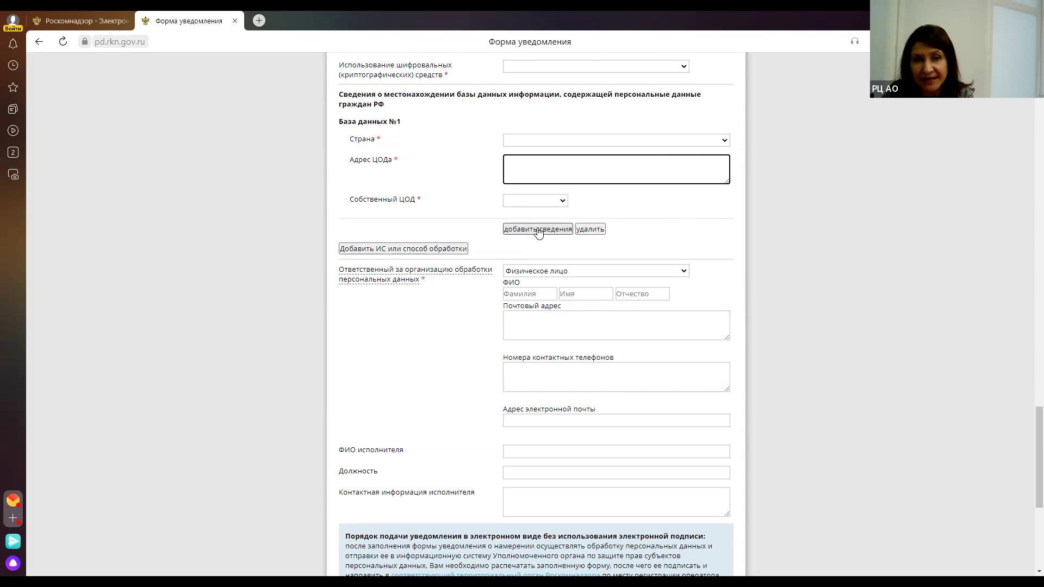
# Step: Examine the fields for the person responsible for personal data processing: full name, postal address, contact phones and e-mail
pyautogui.scroll(-2, 465, 342)
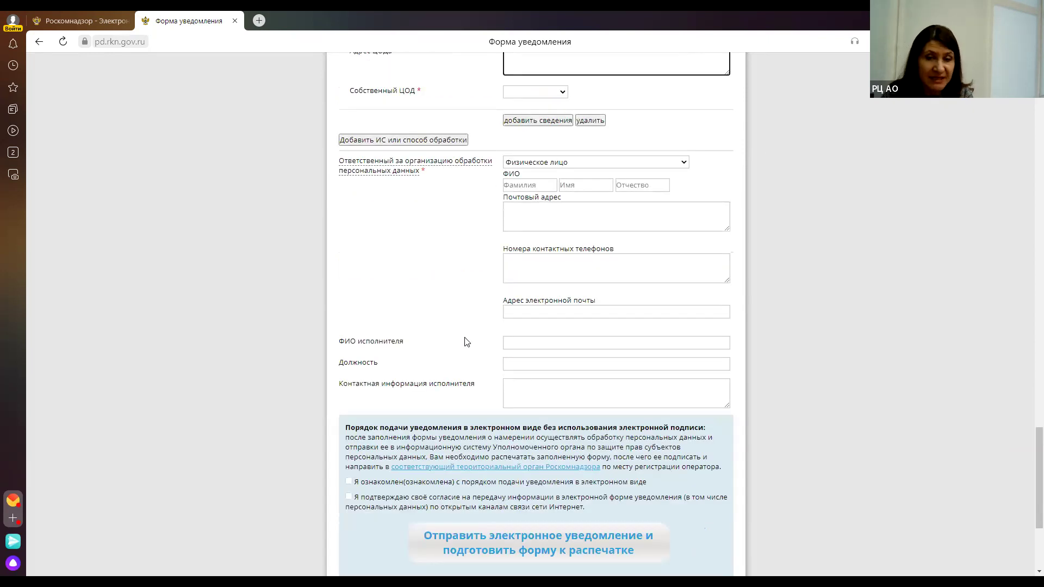
pyautogui.scroll(1, 464, 341)
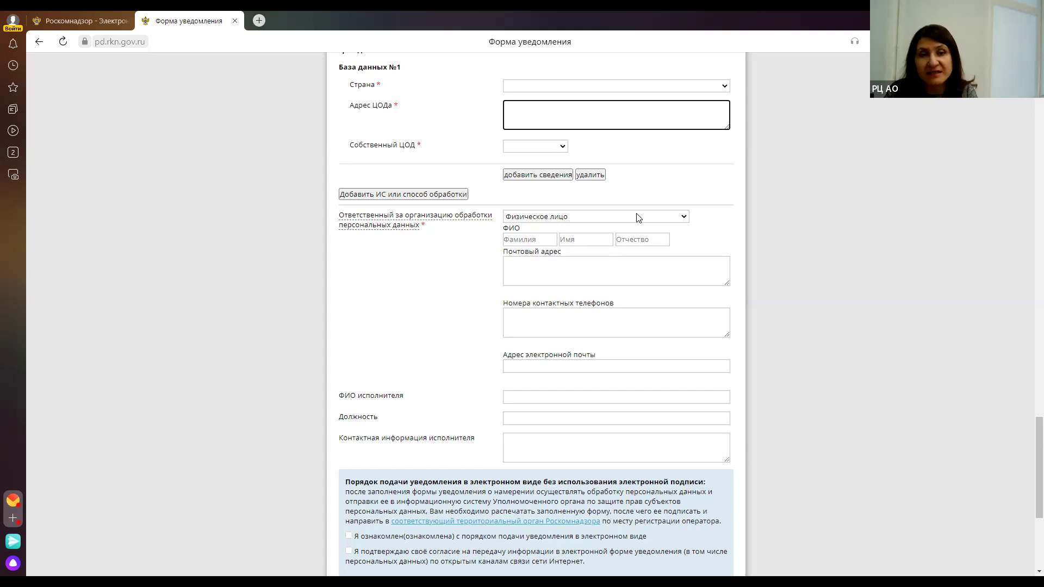
pyautogui.click(558, 270)
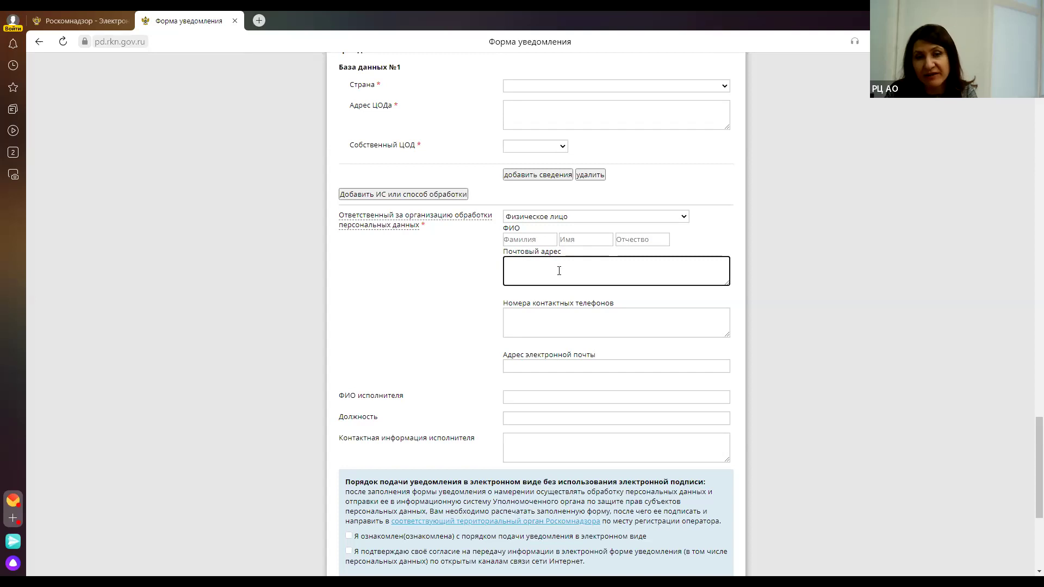
pyautogui.click(591, 322)
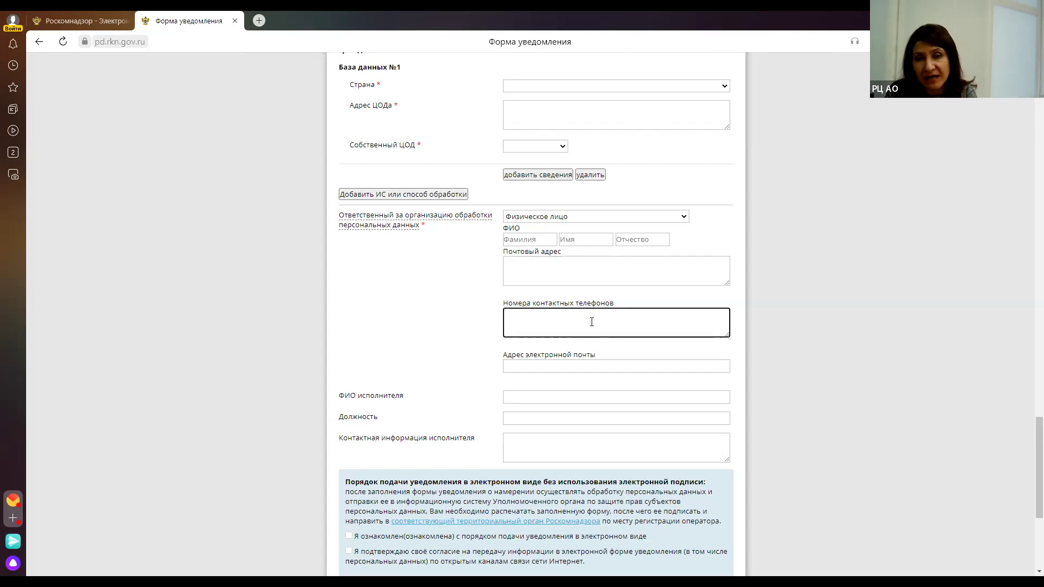
pyautogui.click(605, 366)
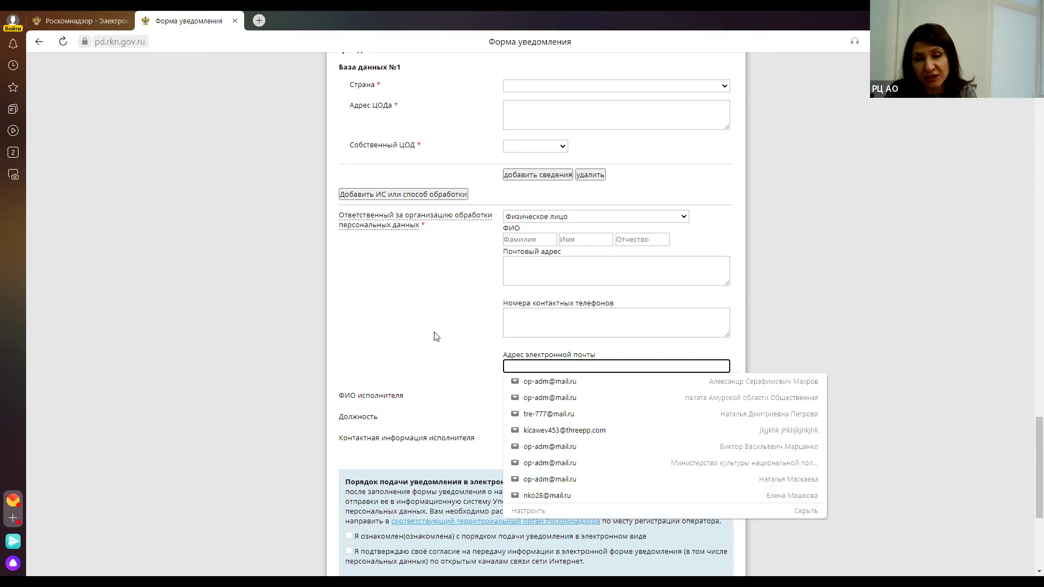
pyautogui.click(426, 318)
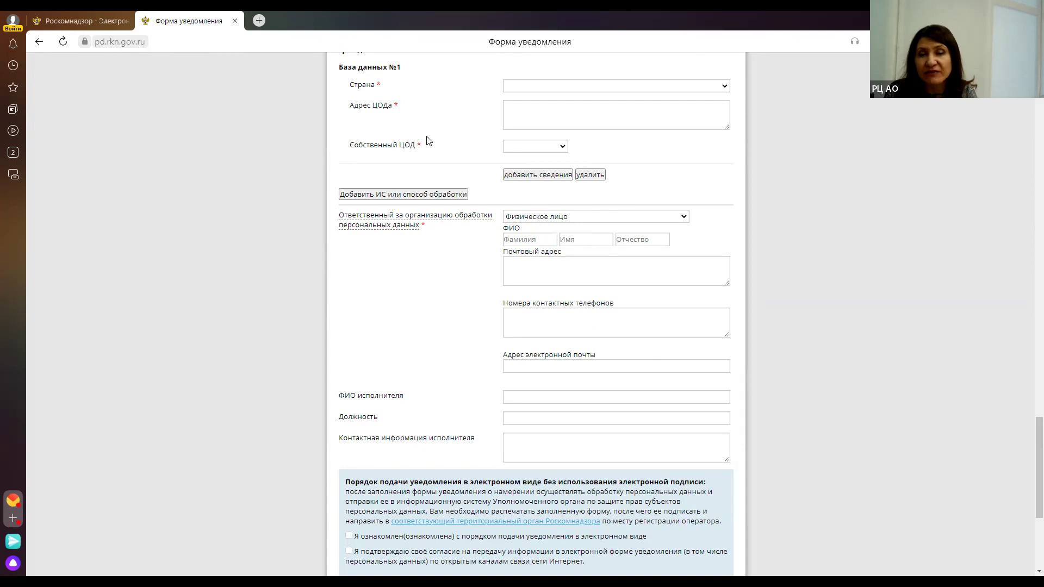
# Step: Go through the «исполнитель» fields and mark both confirmations: familiarity with the electronic submission procedure and consent to transfer over the Internet
pyautogui.scroll(-1, 450, 309)
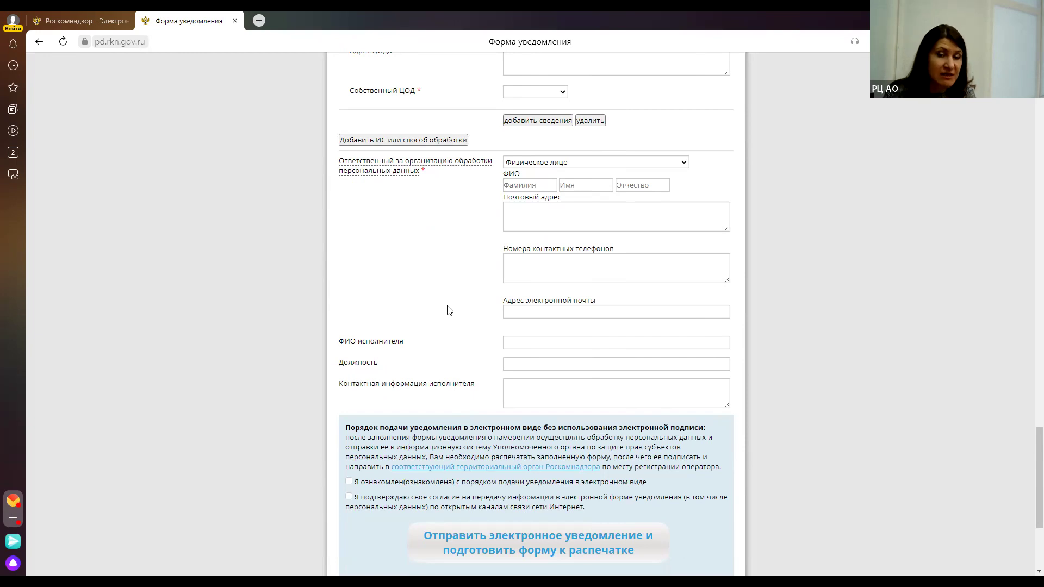
pyautogui.scroll(-1, 455, 310)
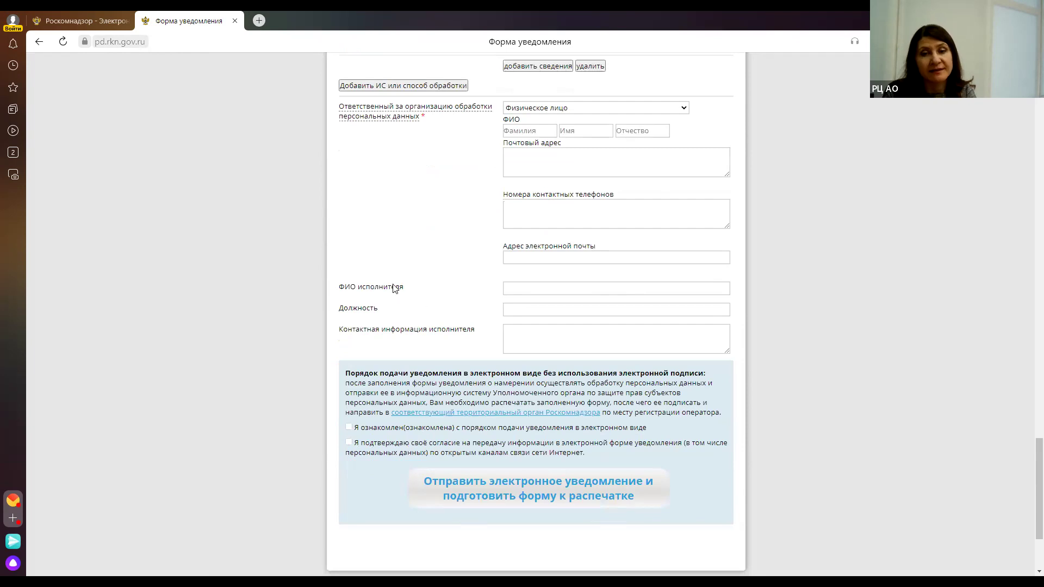
pyautogui.scroll(-1, 394, 293)
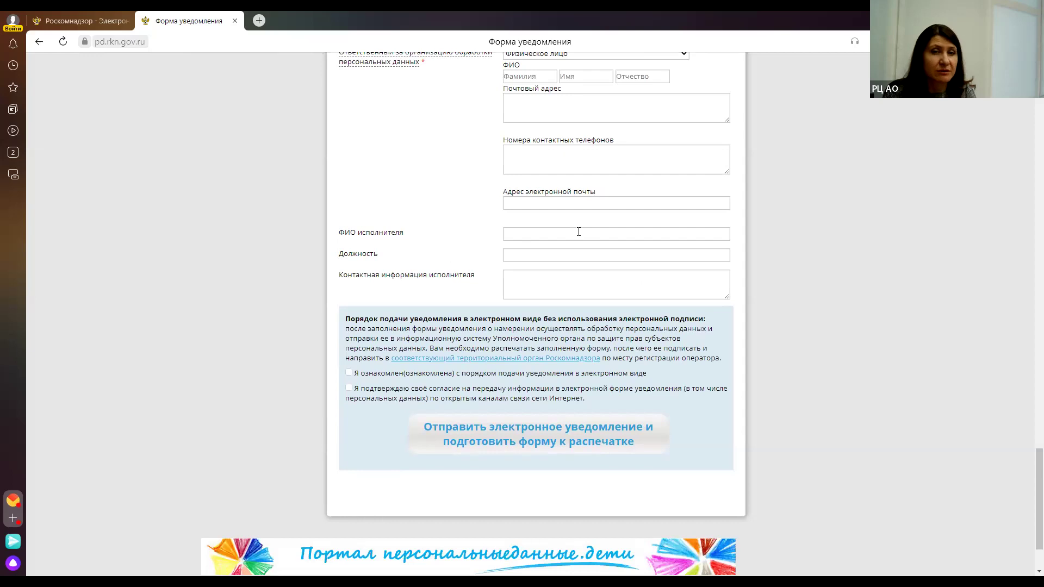
pyautogui.click(519, 282)
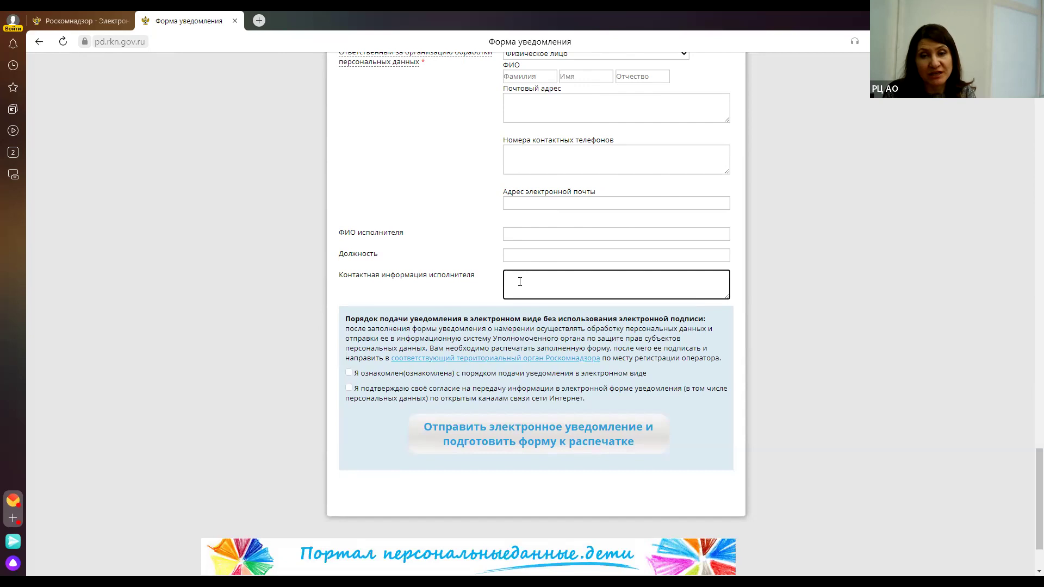
pyautogui.click(348, 373)
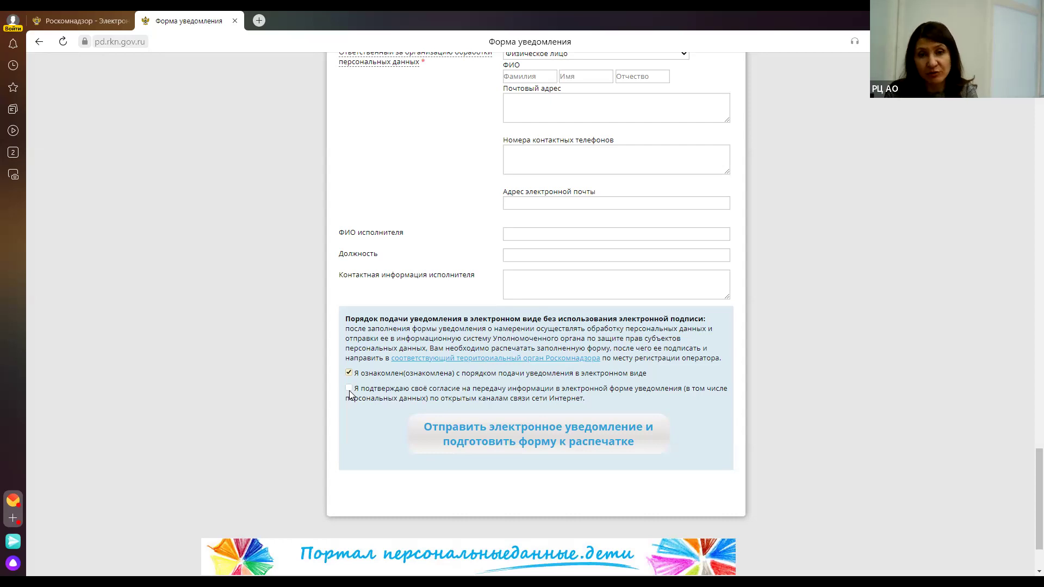
pyautogui.click(351, 391)
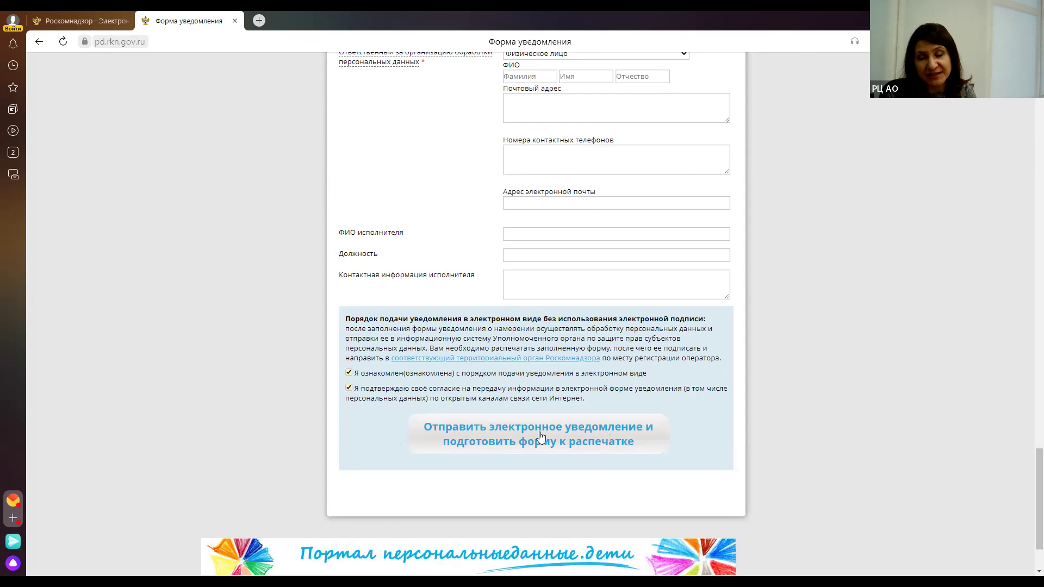
# Step: Look back over the notification form up to its beginning and view the dialog for filling it from an earlier information letter
pyautogui.scroll(15, 541, 437)
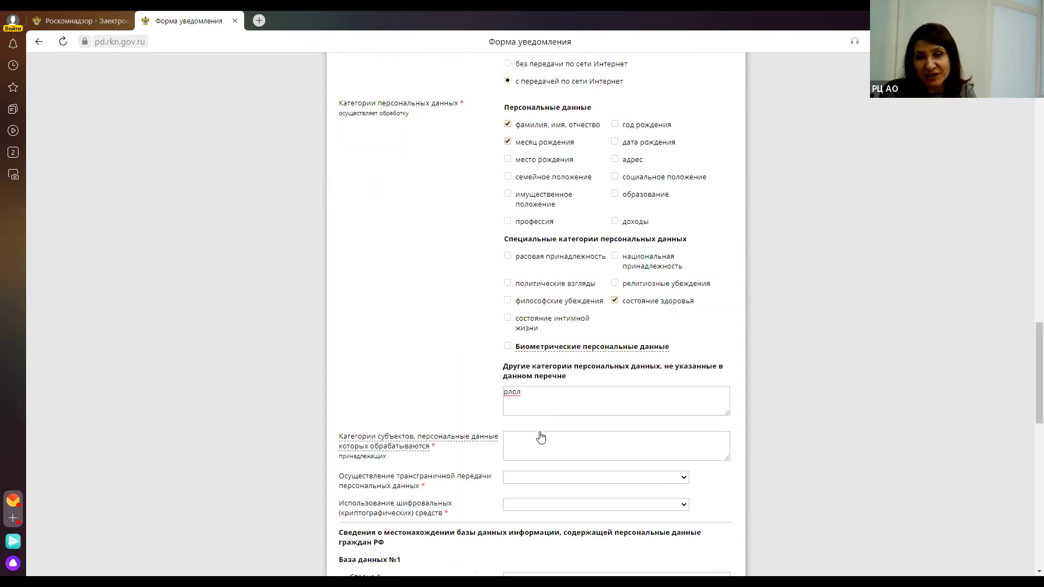
pyautogui.scroll(-7, 541, 437)
pyautogui.scroll(-12, 541, 437)
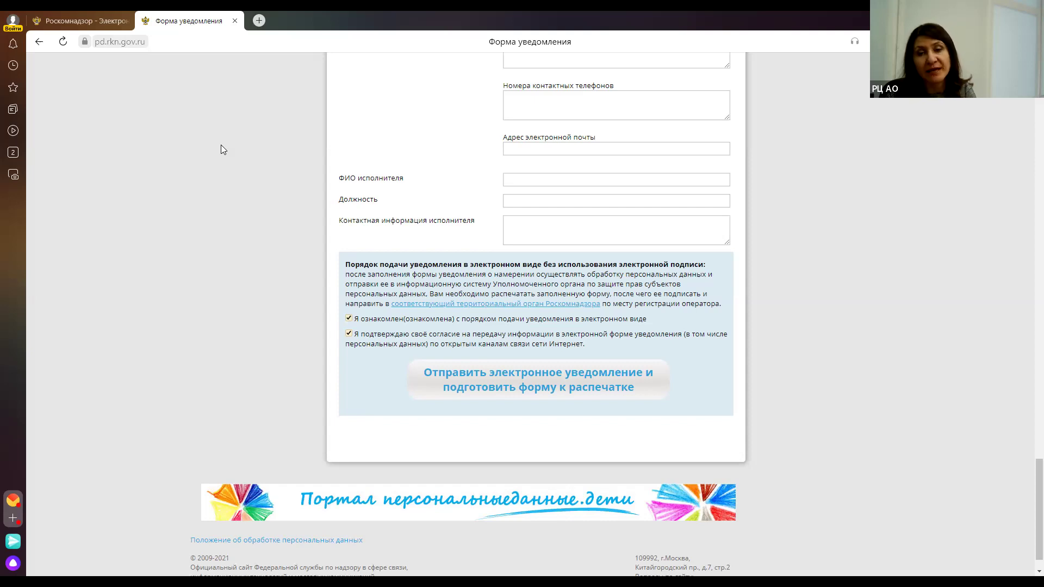
pyautogui.scroll(10, 245, 143)
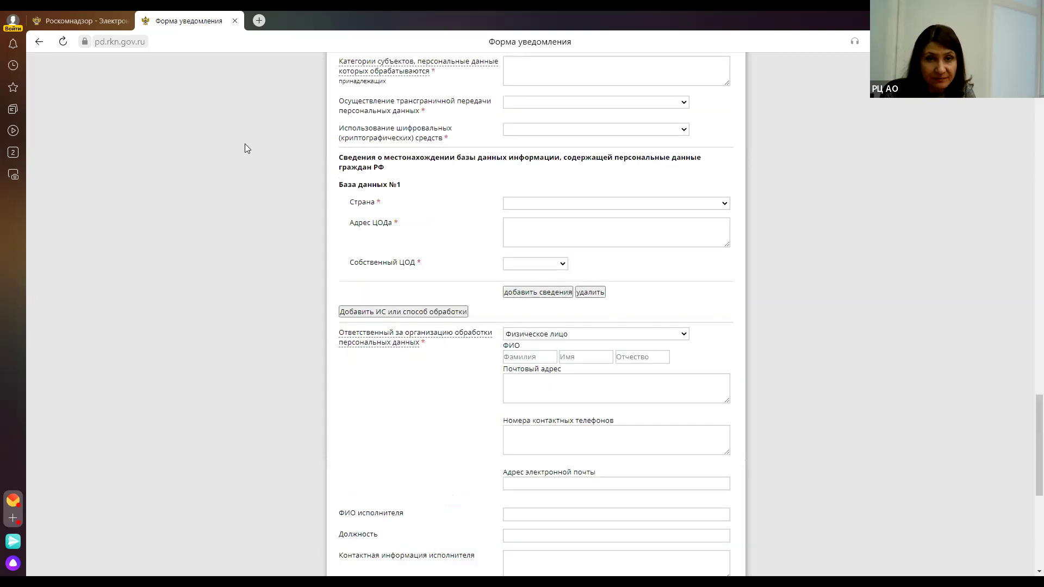
pyautogui.scroll(10, 244, 144)
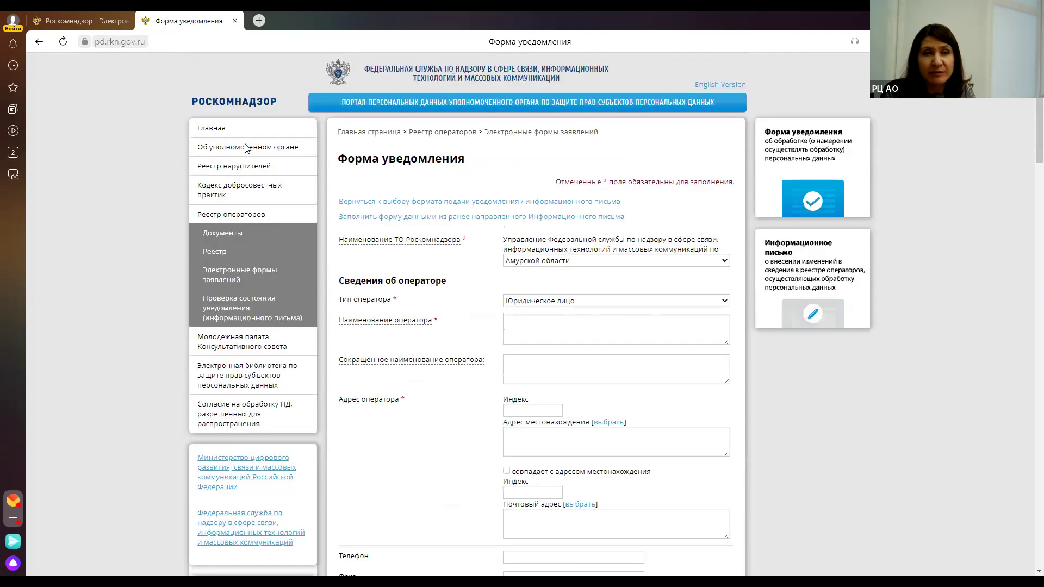
pyautogui.click(501, 217)
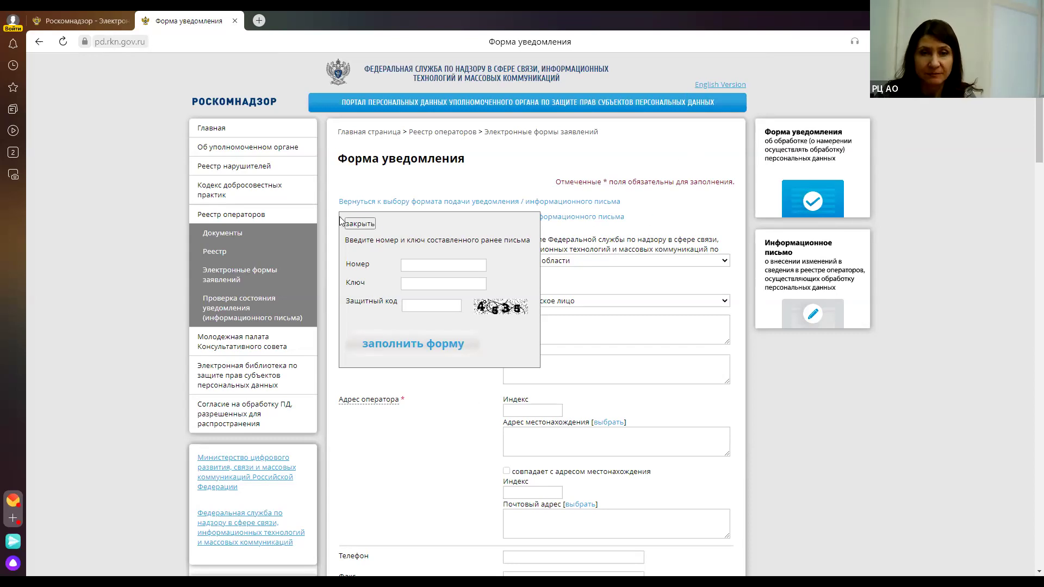
pyautogui.click(356, 224)
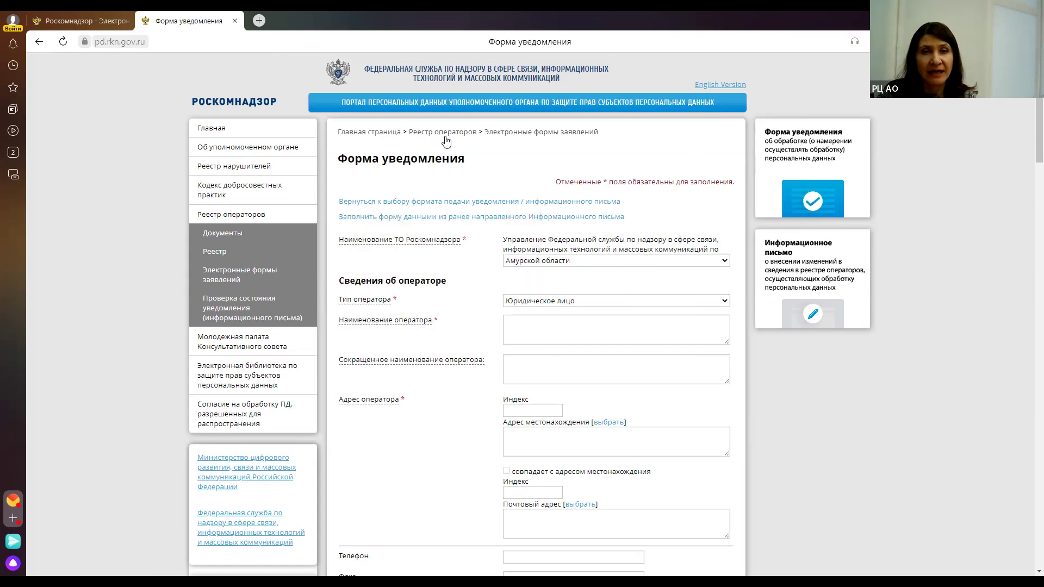
# Step: Open the paper-submission form of the information letter on changes to the personal data operators register
pyautogui.click(514, 139)
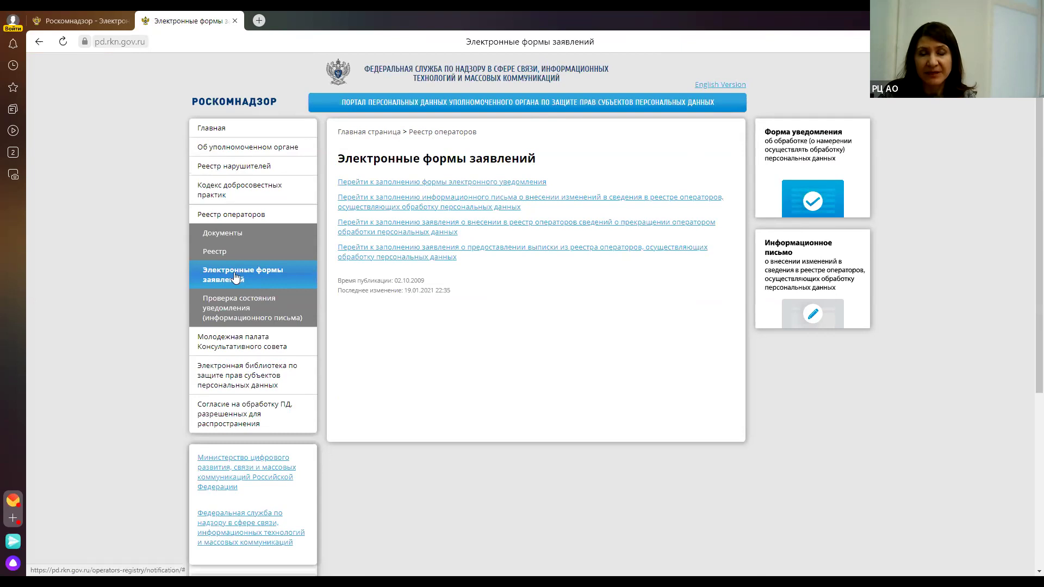
pyautogui.click(801, 267)
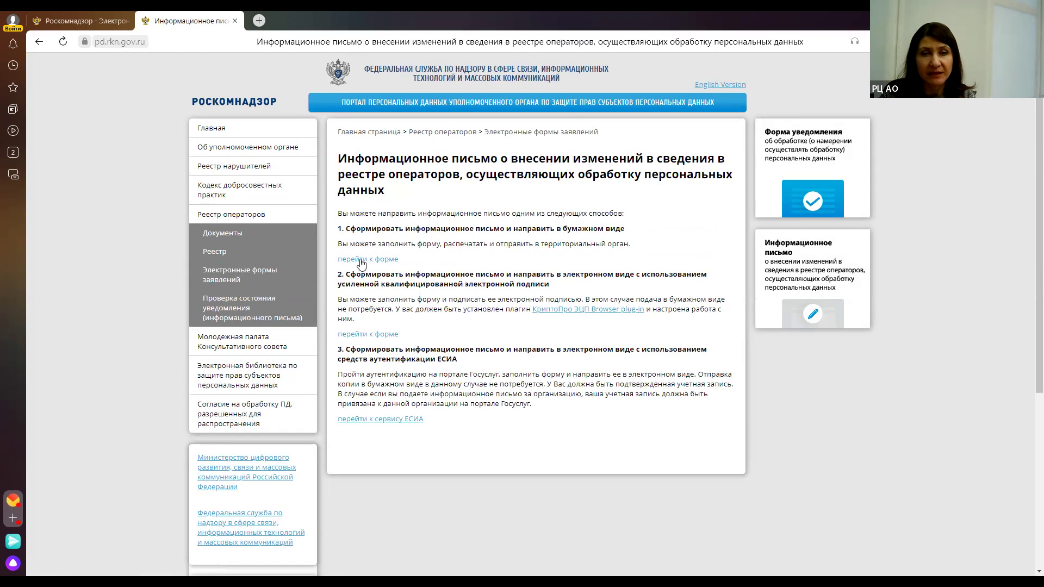
pyautogui.click(362, 260)
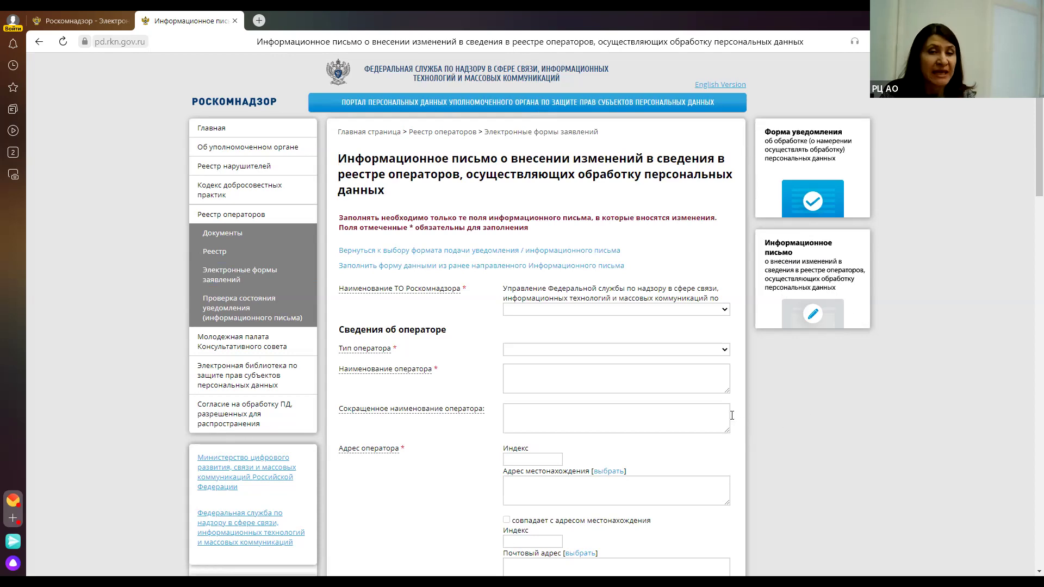
# Step: Examine the information letter's operator fields, from name and addresses through registry number, grounds for changes, ИНН, ОГРН and branches to «Общие сведения»
pyautogui.scroll(-2, 728, 418)
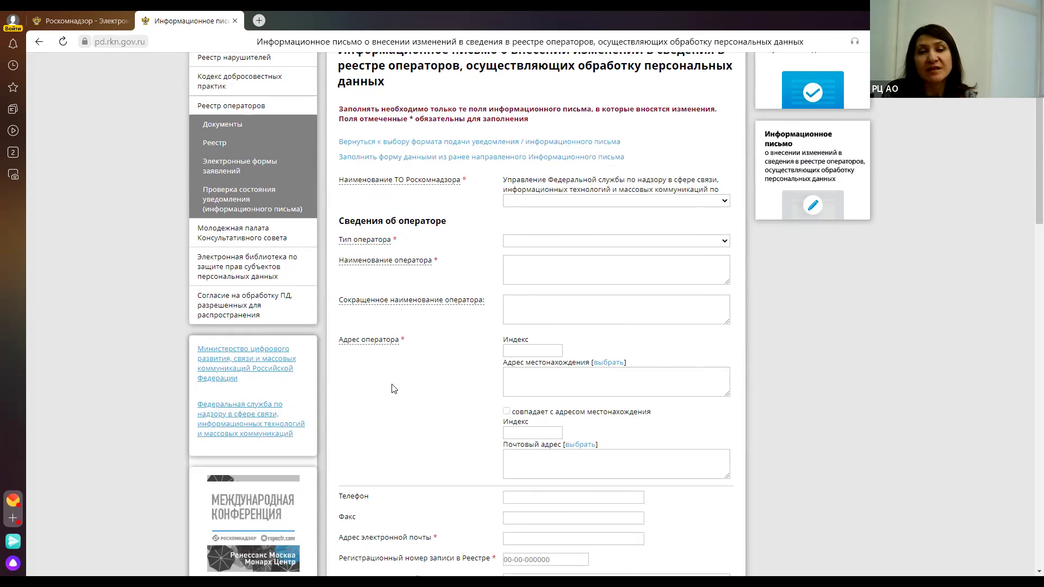
pyautogui.scroll(-3, 393, 387)
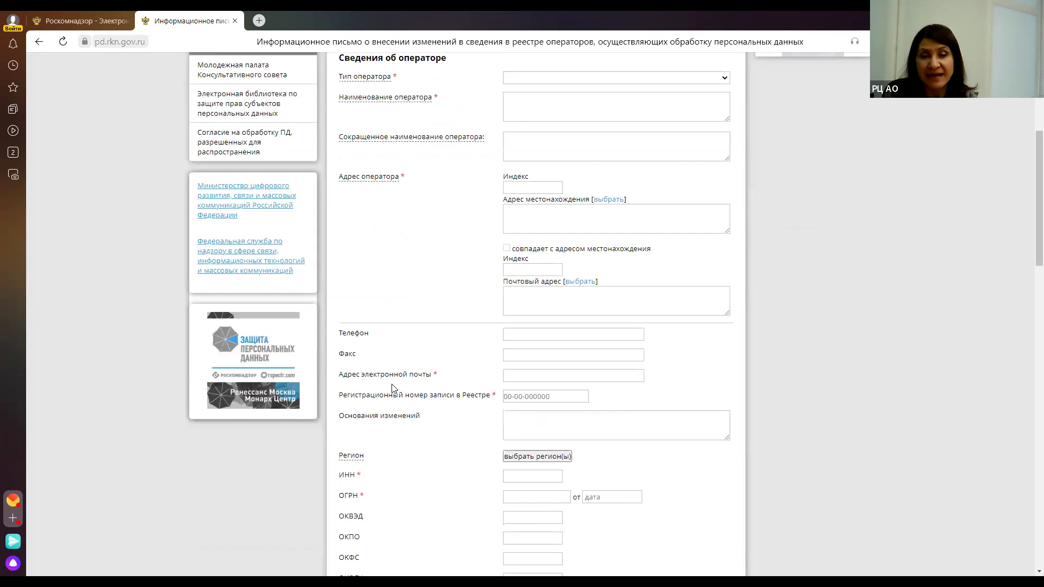
pyautogui.scroll(-3, 393, 387)
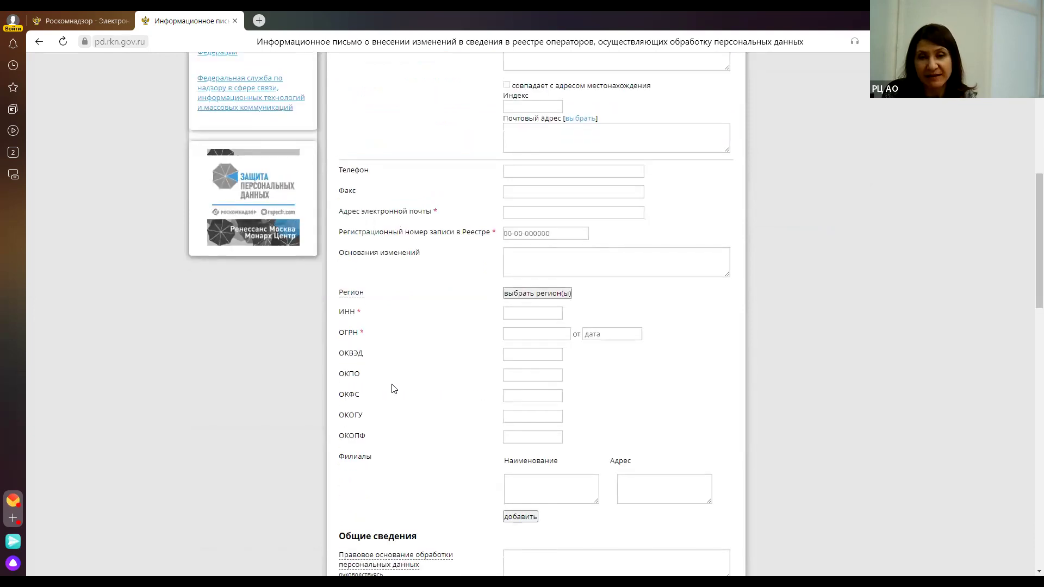
pyautogui.scroll(-2, 520, 256)
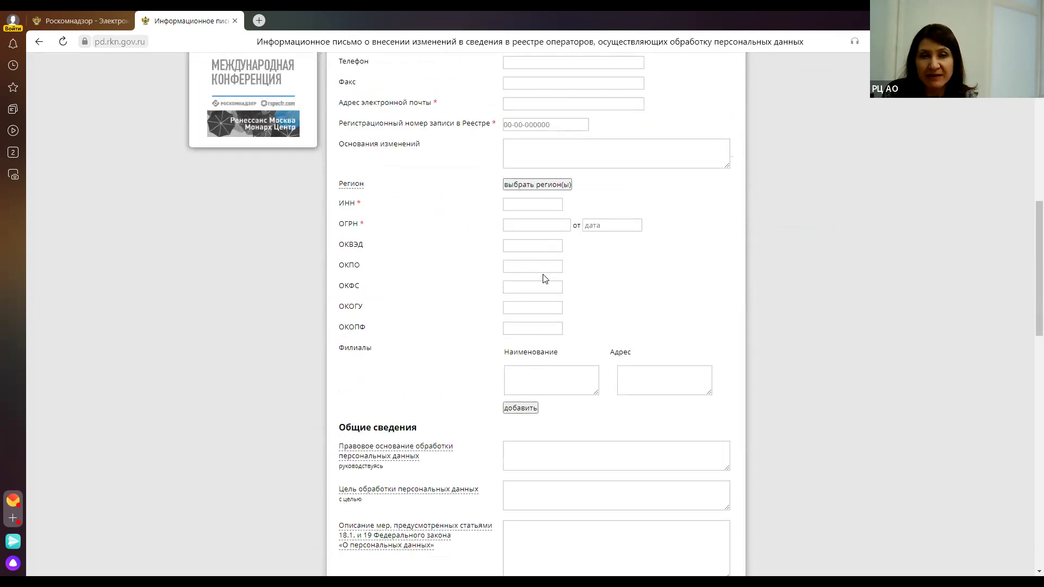
pyautogui.scroll(9, 569, 272)
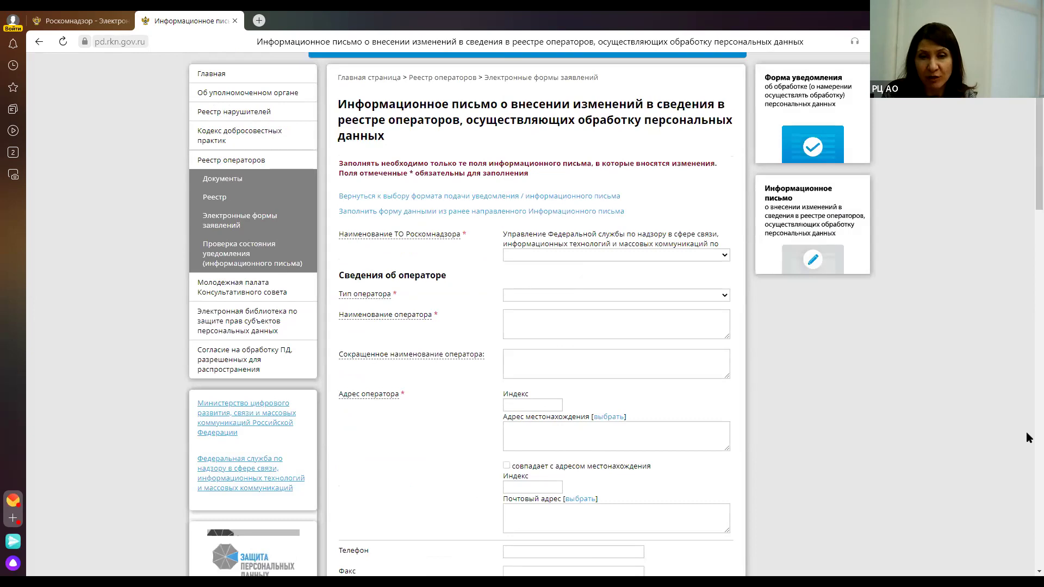
# Step: Mark both confirmations at the end of the information letter: familiarity with the electronic submission procedure and consent to transfer over the Internet
pyautogui.scroll(-20, 1029, 442)
pyautogui.click(349, 408)
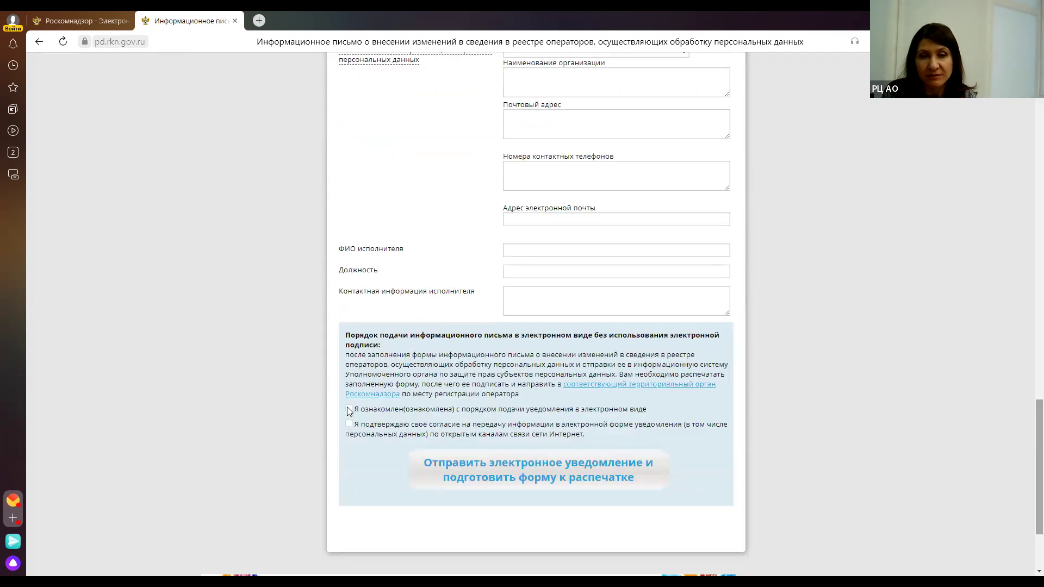
pyautogui.click(349, 423)
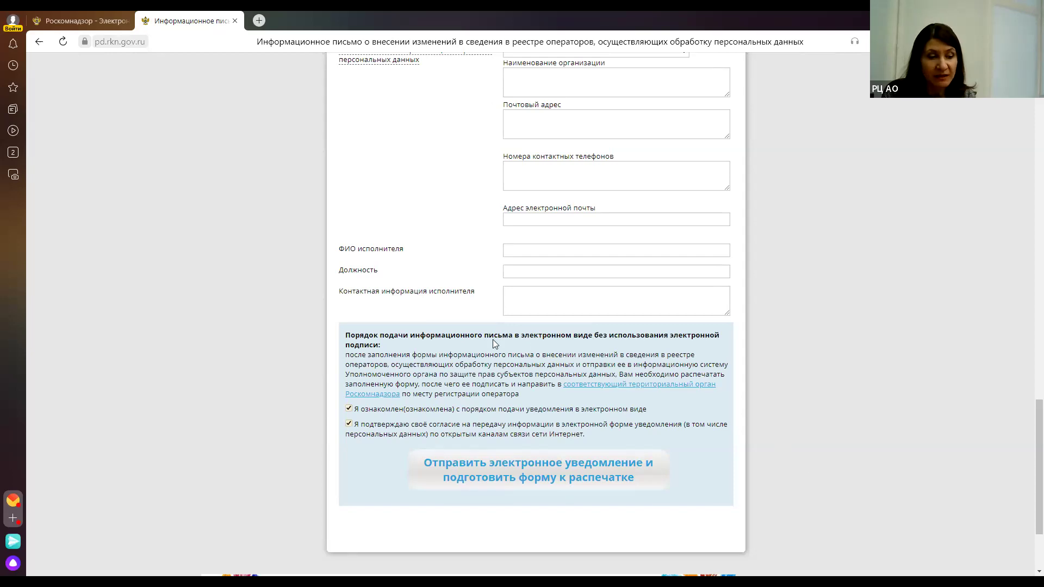
# Step: Leave the information letter unsent and return to the «Электронные формы заявлений» page
pyautogui.scroll(9, 172, 246)
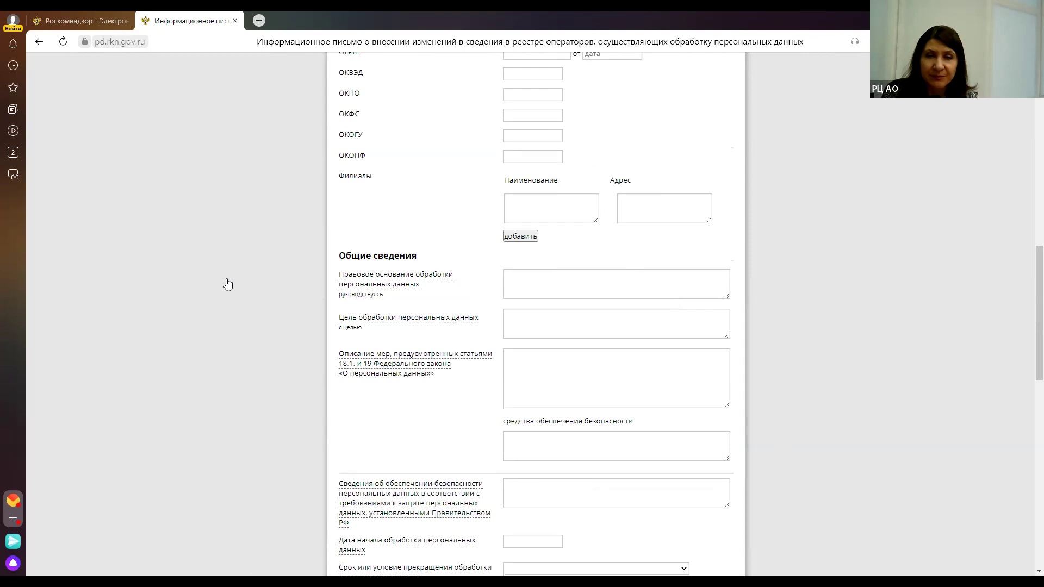
pyautogui.hotkey('alt', 'Left')
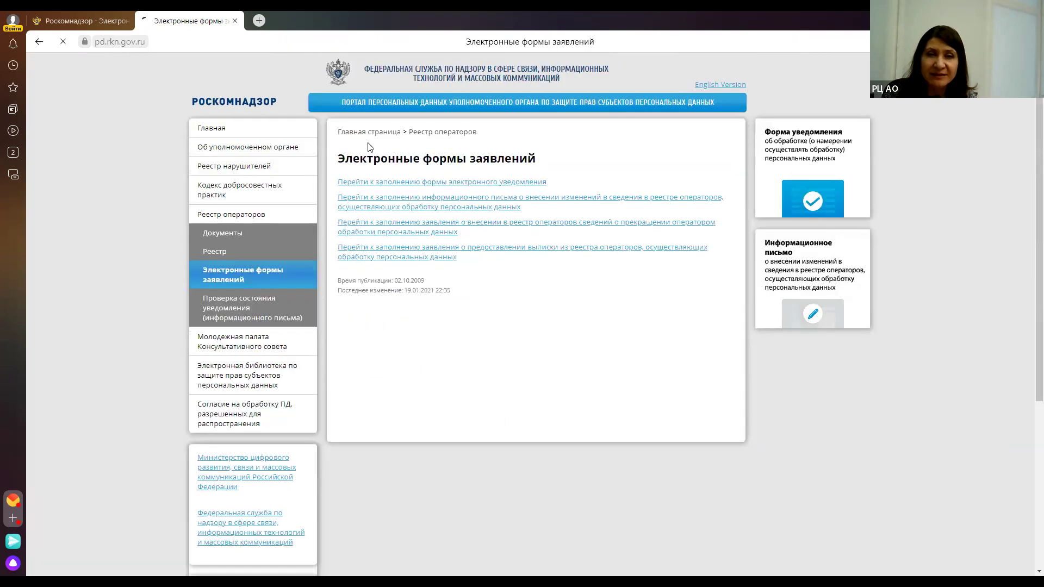